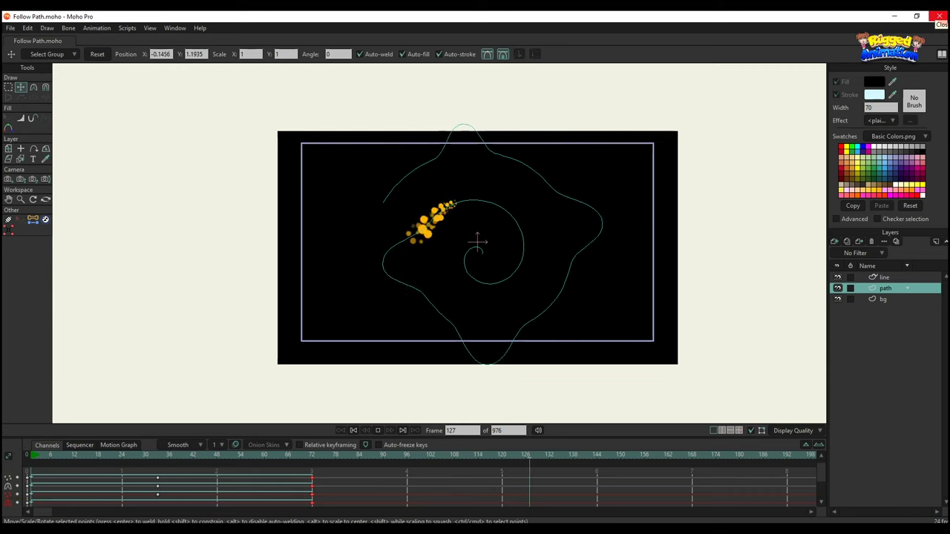
Close the Follow Path project and create a new empty project.
click(939, 15)
click(11, 28)
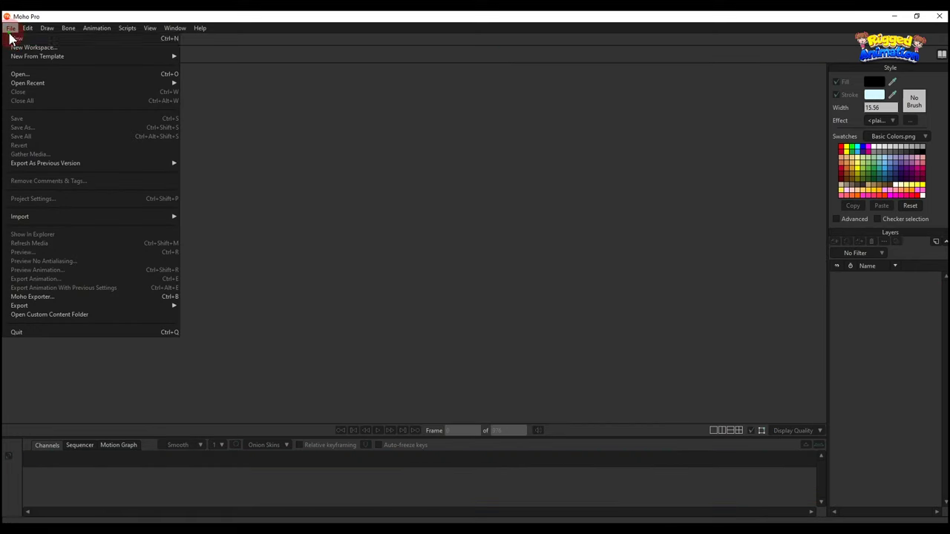
click(104, 39)
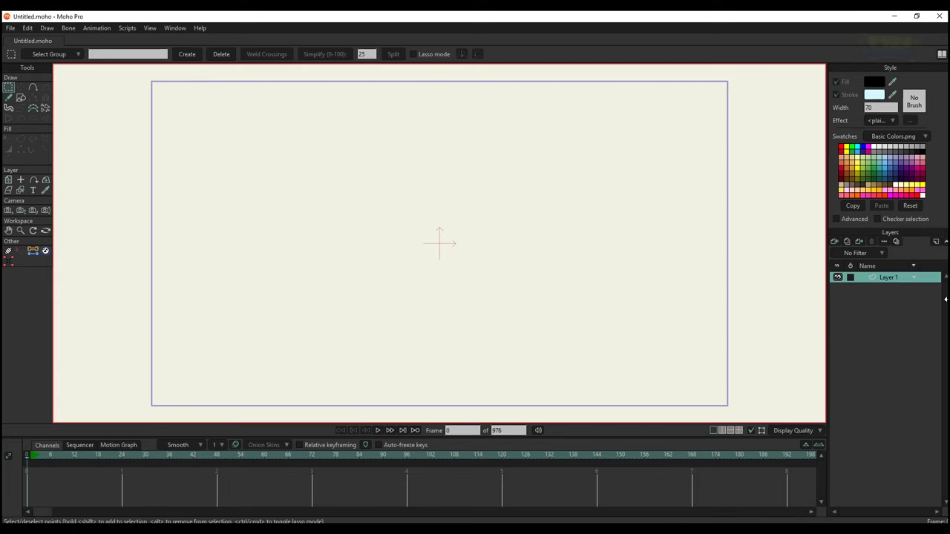
Rename the default vector layer as bg.
double_click(890, 281)
text(bg)
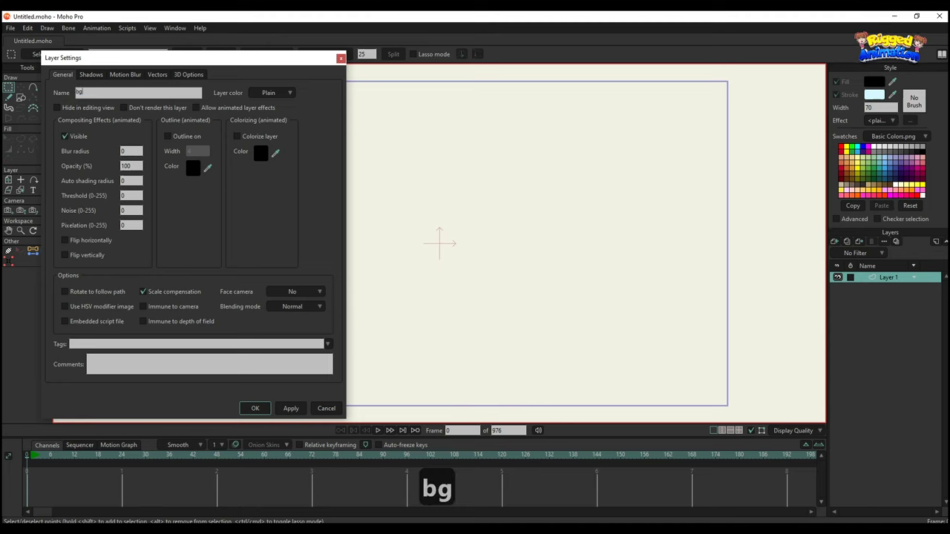
key(Return)
Draw a black-filled rectangle slightly larger than the camera frame on the bg layer and turn off its stroke.
click(20, 97)
click(114, 55)
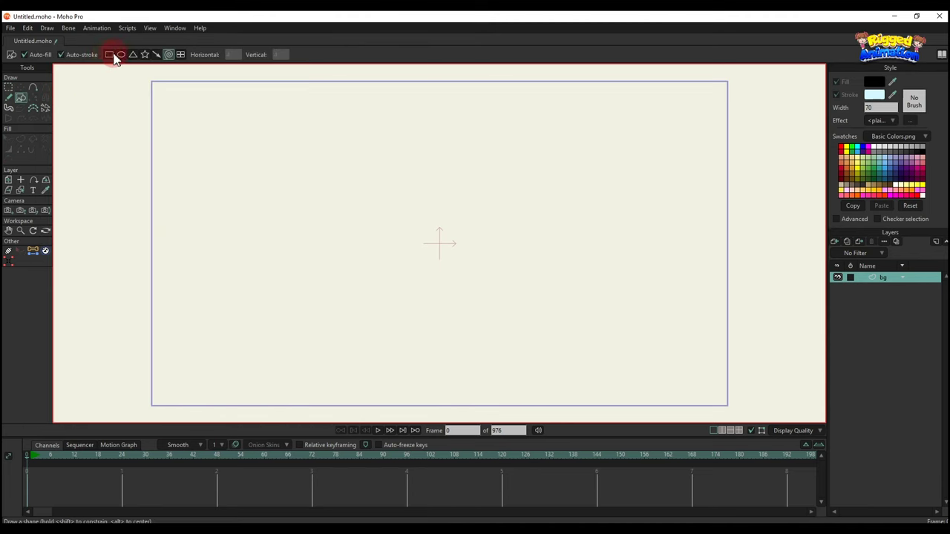
mouse_move(142, 73)
mouse_down()
mouse_move(339, 173)
mouse_move(656, 375)
mouse_up()
key(q)
click(873, 85)
click(847, 94)
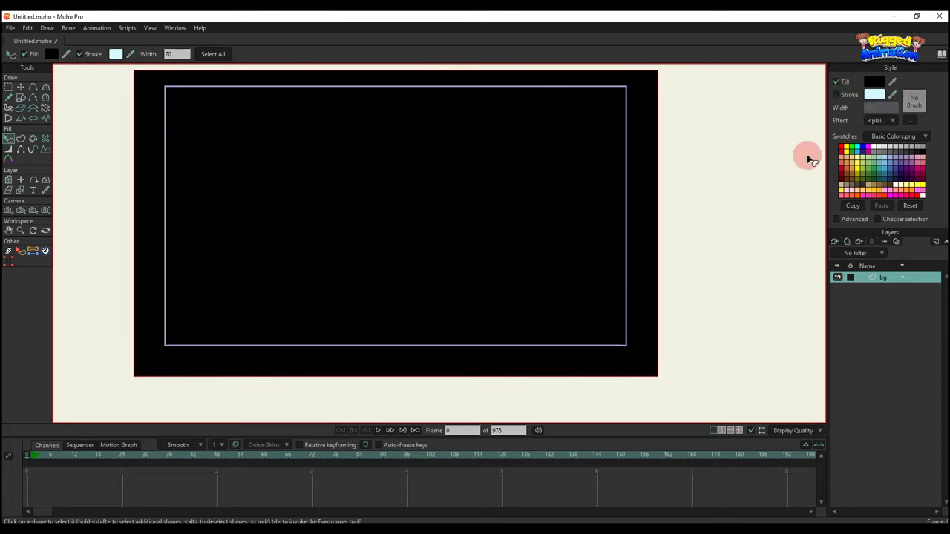
scroll(492, 201, up, 1)
drag(492, 201, 622, 237)
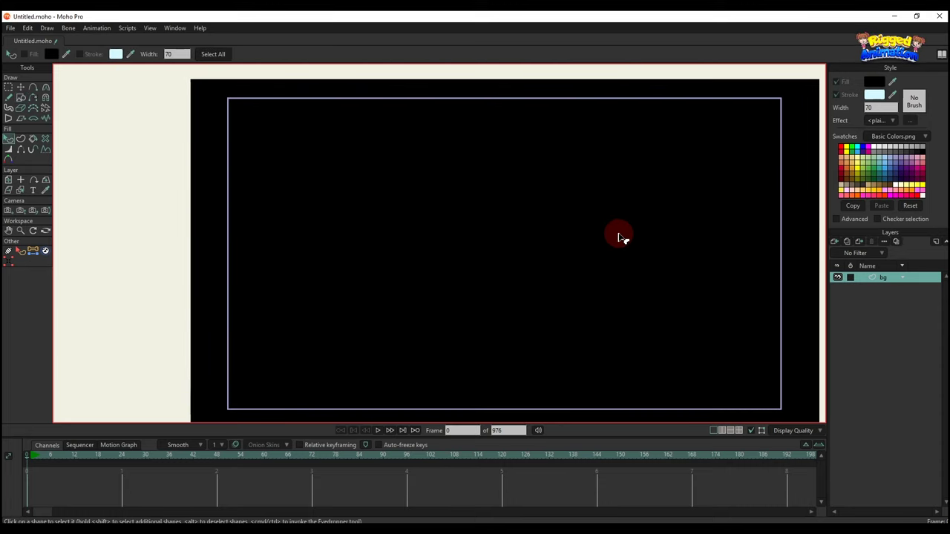
Add a new vector layer above bg and name it path.
click(834, 242)
click(891, 324)
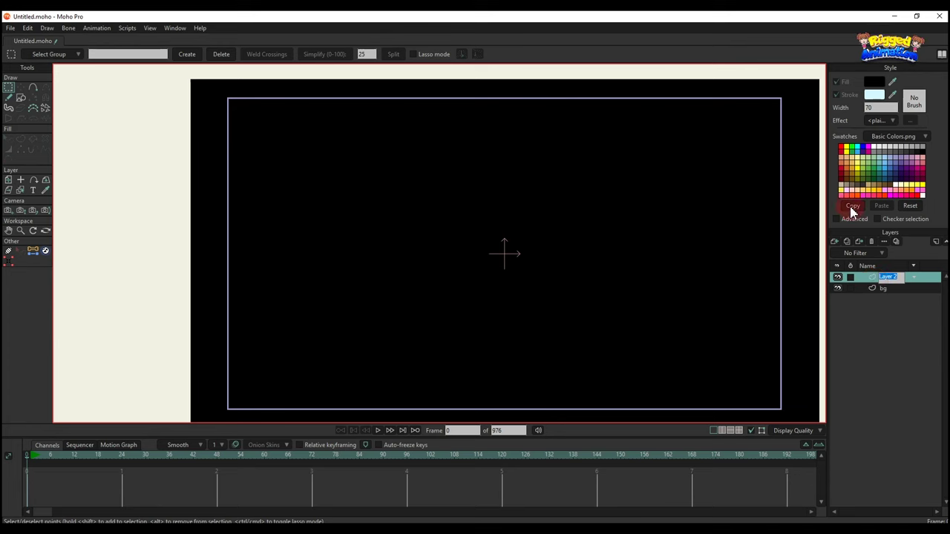
text(path)
key(Return)
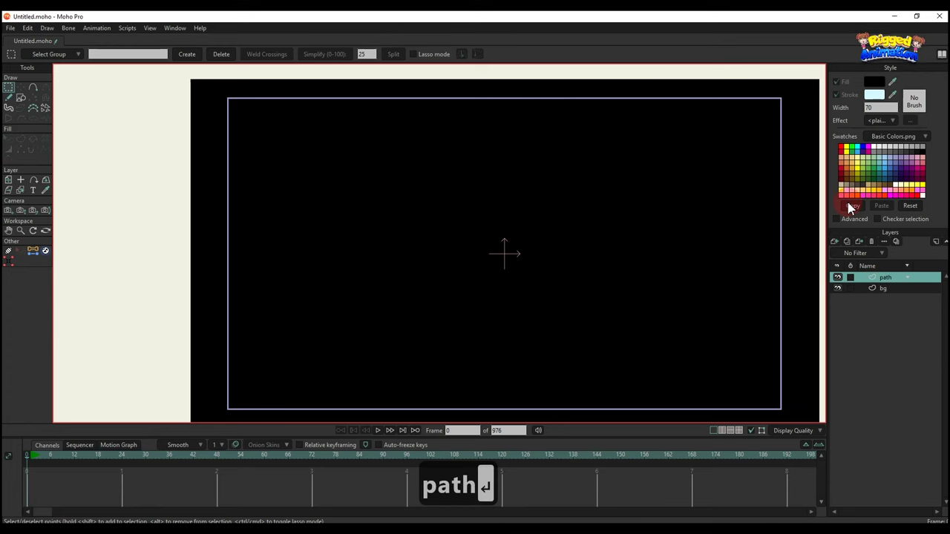
Draw a large spiral on the path layer, starting near the origin and nearly filling the frame's height.
click(23, 97)
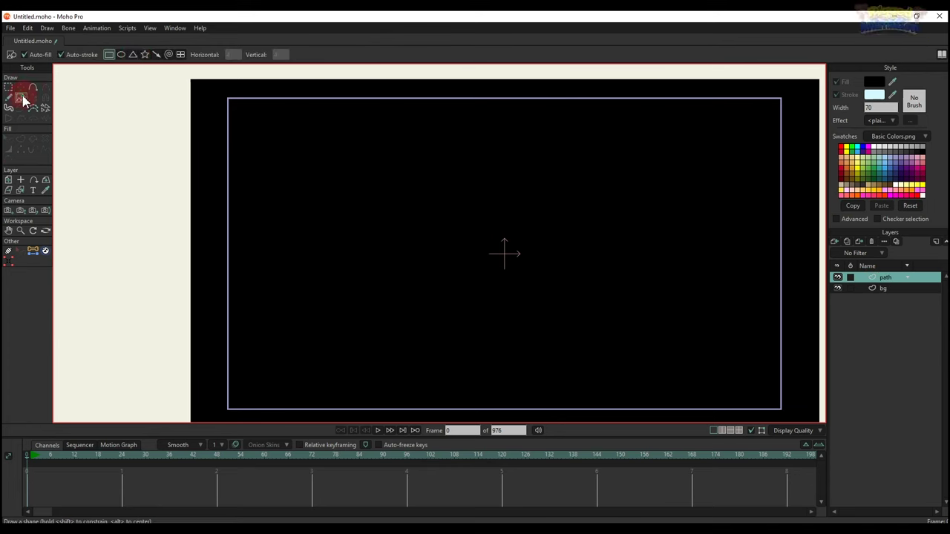
click(169, 55)
scroll(501, 152, down, 3)
drag(510, 176, 479, 185)
scroll(467, 216, up, 2)
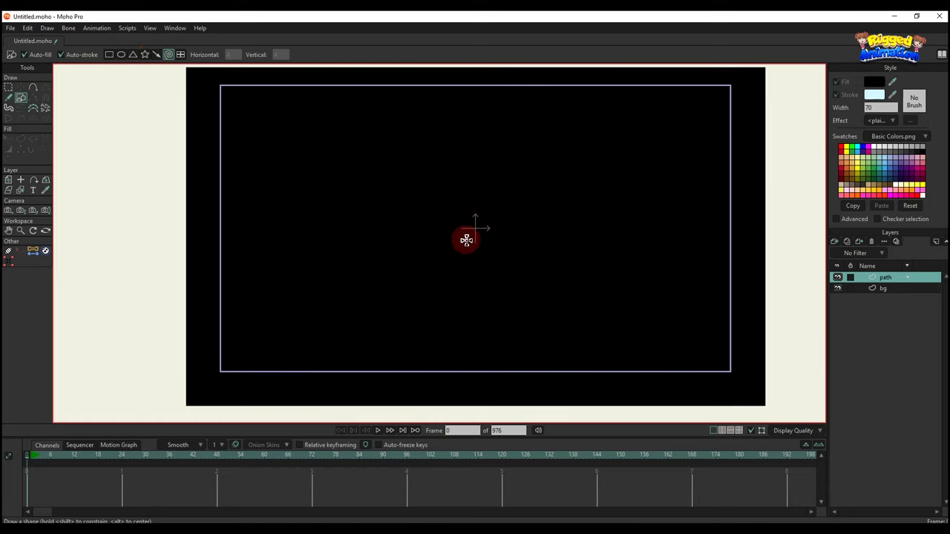
drag(472, 232, 333, 159)
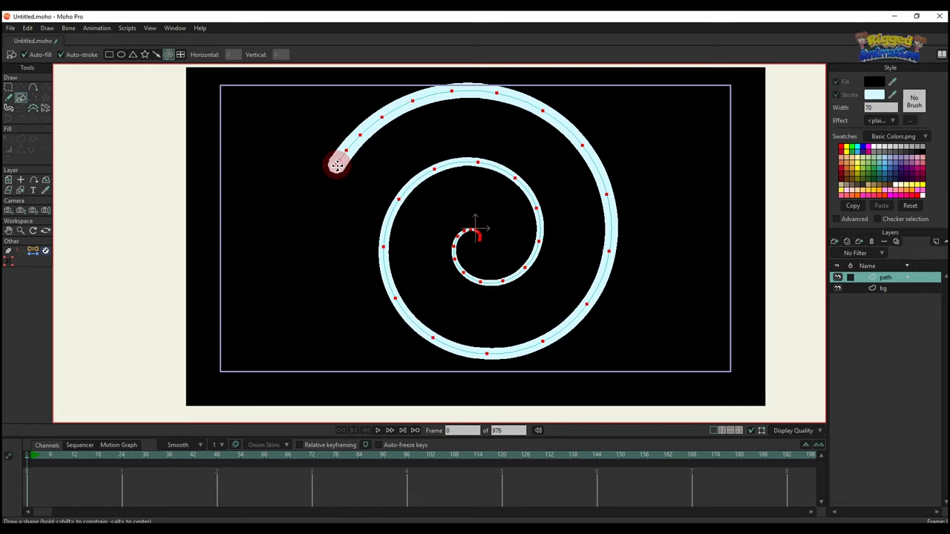
Turn off the spiral's stroke so that only its curve is left as a guide.
key(t)
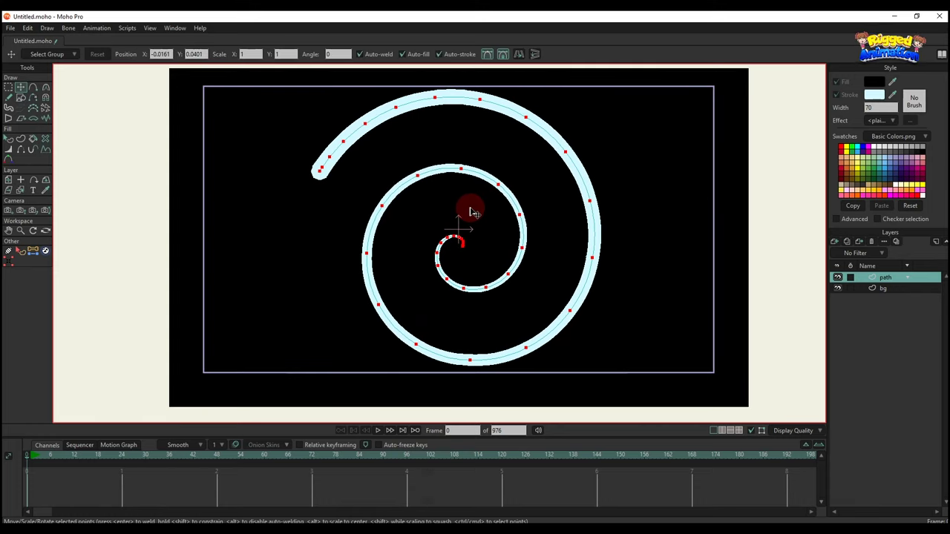
key(q)
click(510, 202)
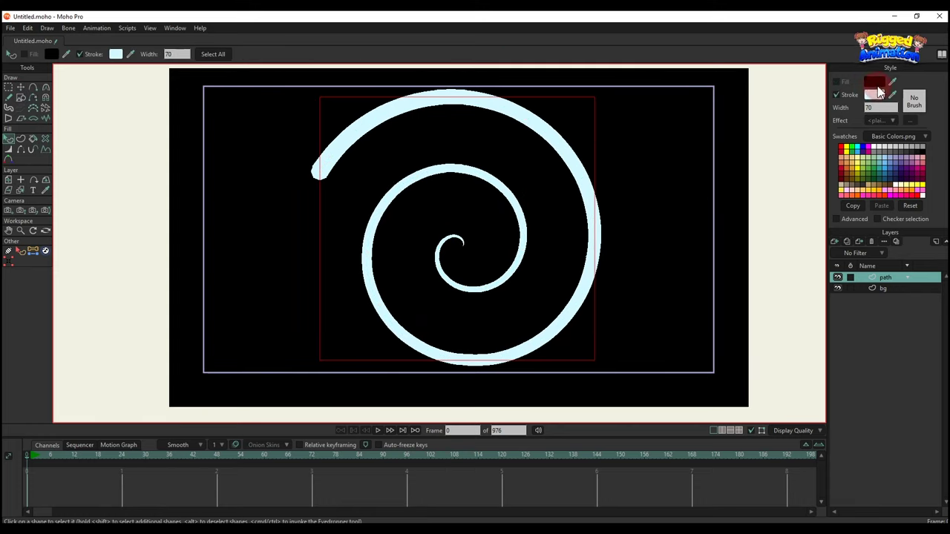
click(837, 97)
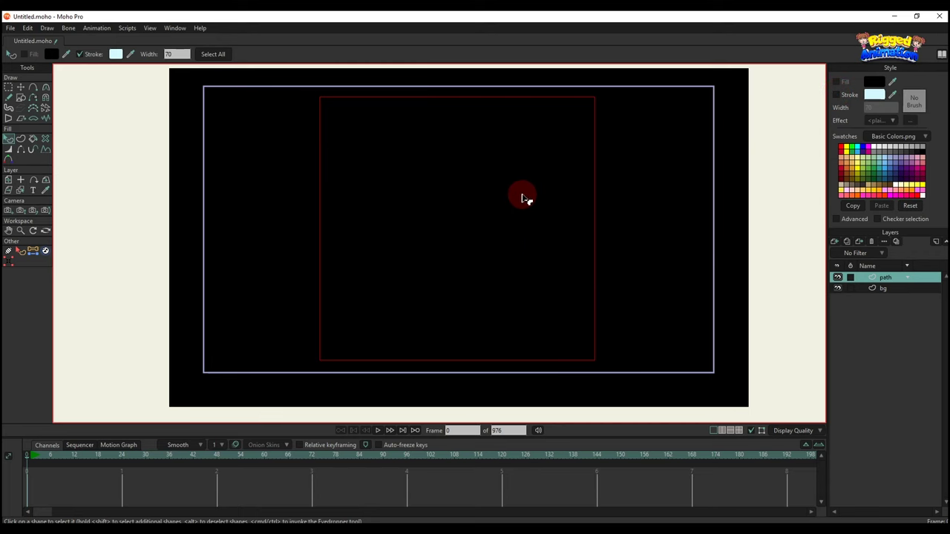
Centre the spiral's points on the canvas by setting their position to X 0 and Y 0.
key(t)
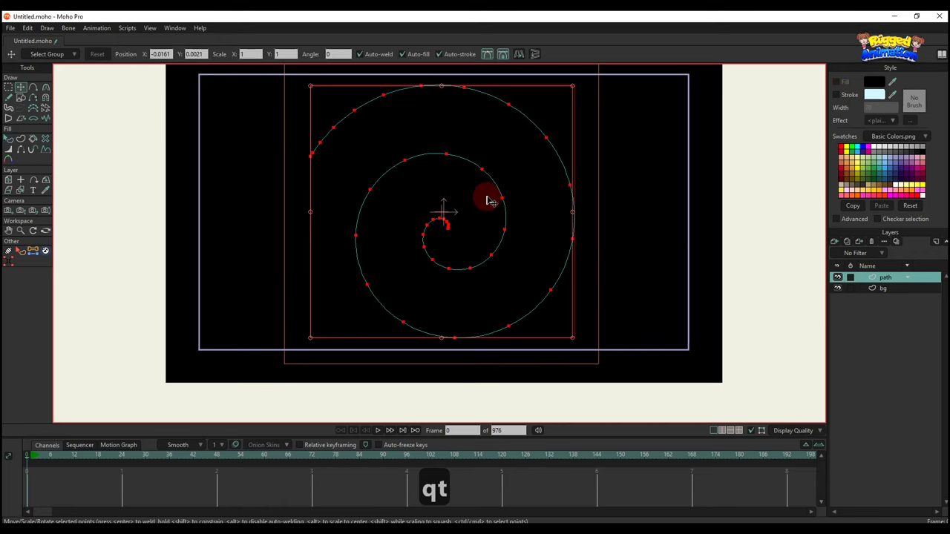
click(162, 54)
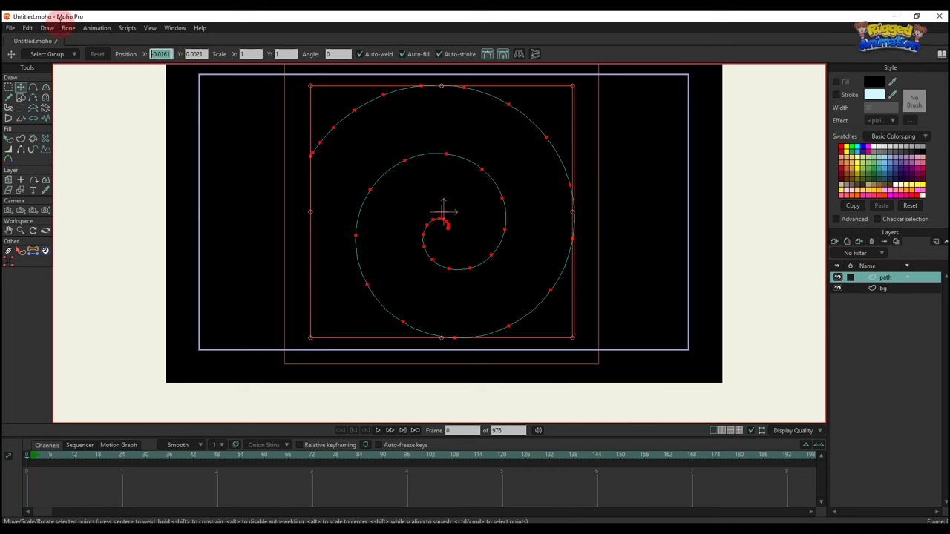
text(0)
click(194, 55)
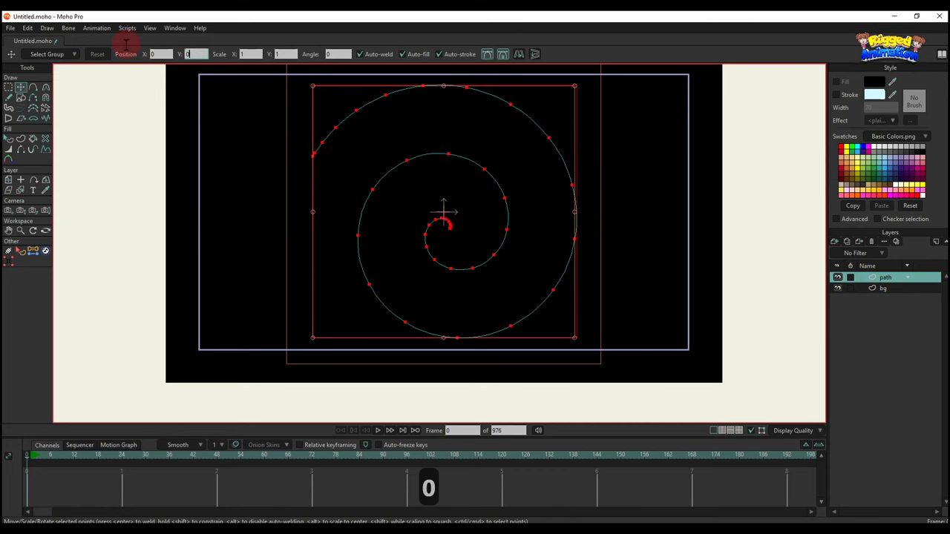
text(0)
key(Return)
click(365, 172)
key(q)
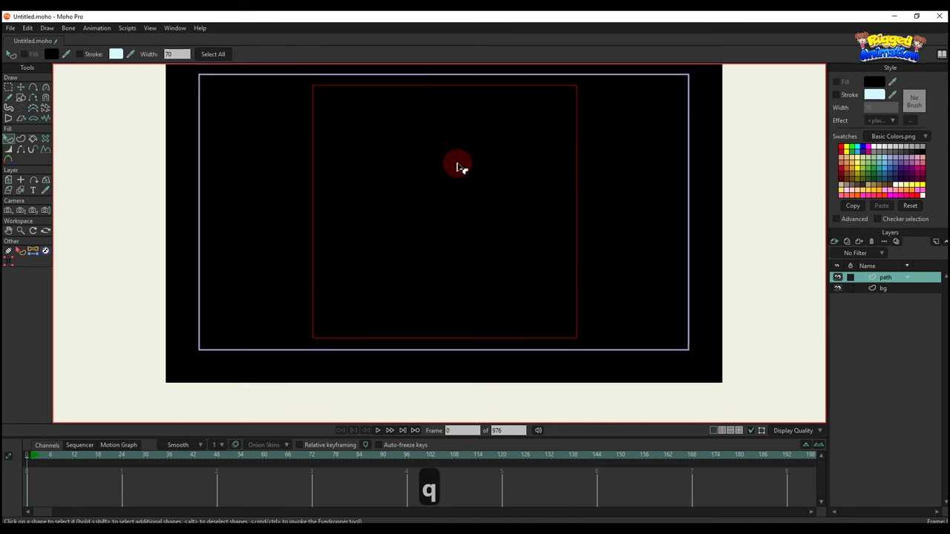
Add a new vector layer above path and name it line.
click(835, 243)
click(853, 261)
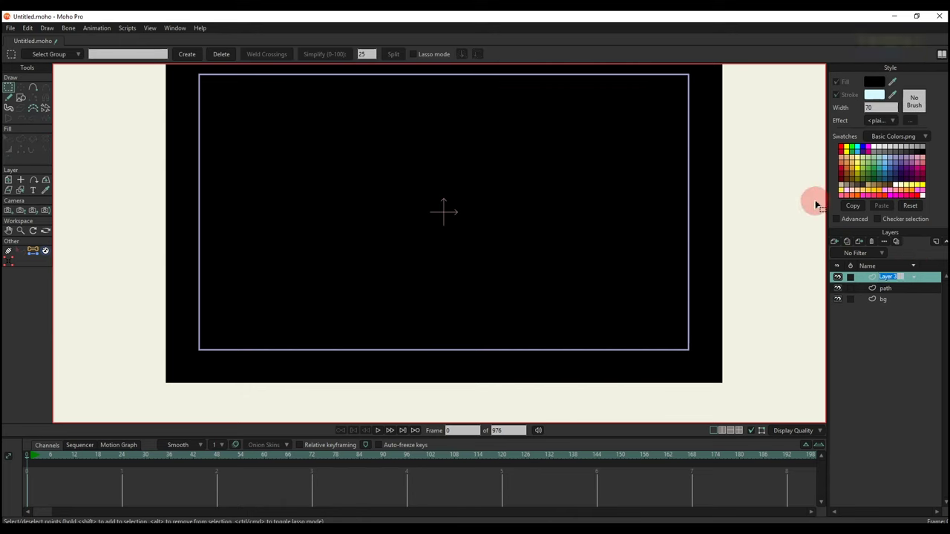
text(line)
key(Return)
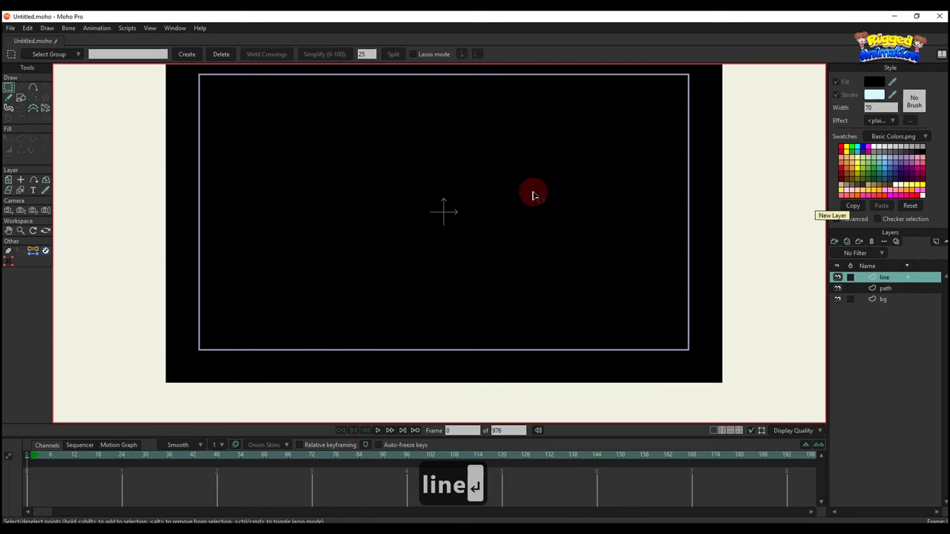
Draw a short horizontal line through the origin on the line layer with the Add Point tool.
click(33, 87)
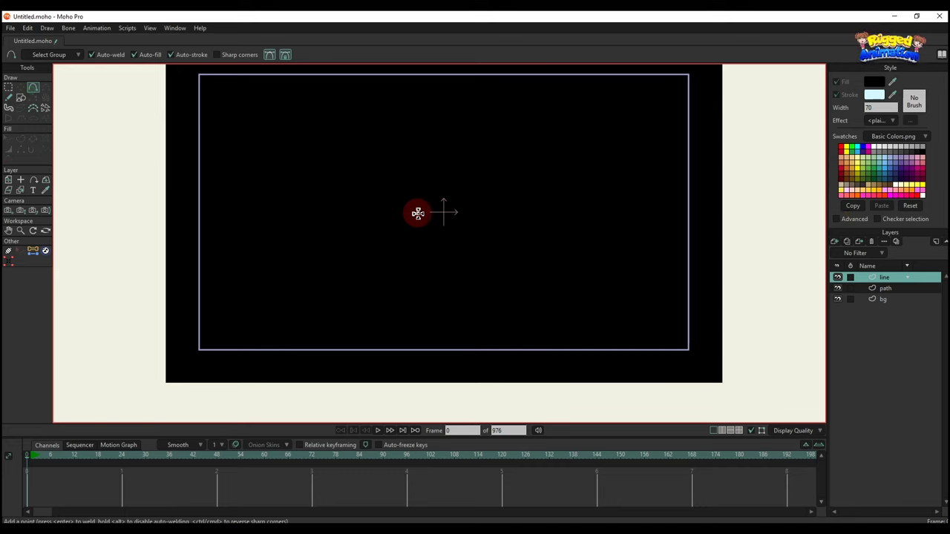
drag(415, 213, 495, 214)
scroll(482, 204, up, 3)
Select both points of the short line and set their position to X 0 and Y 0.
key(g)
drag(350, 180, 584, 264)
key(t)
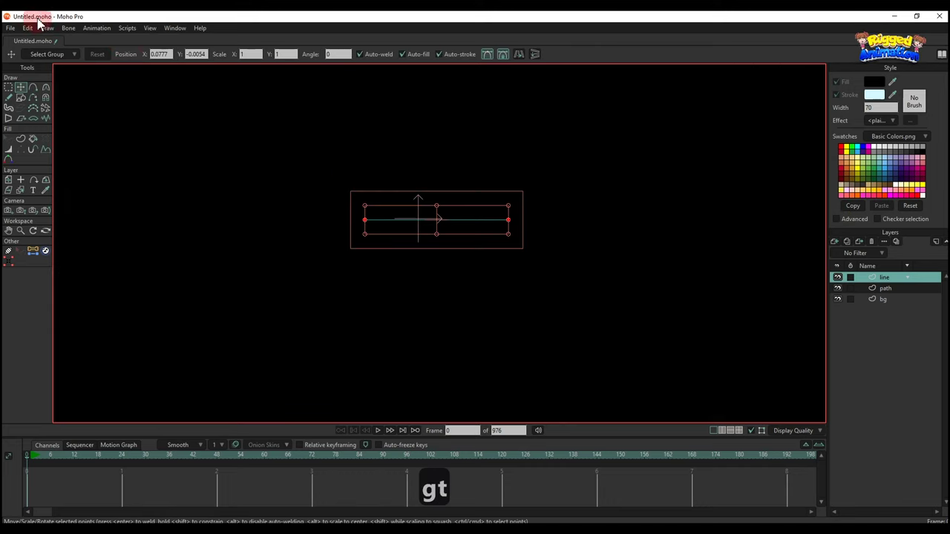
text(0)
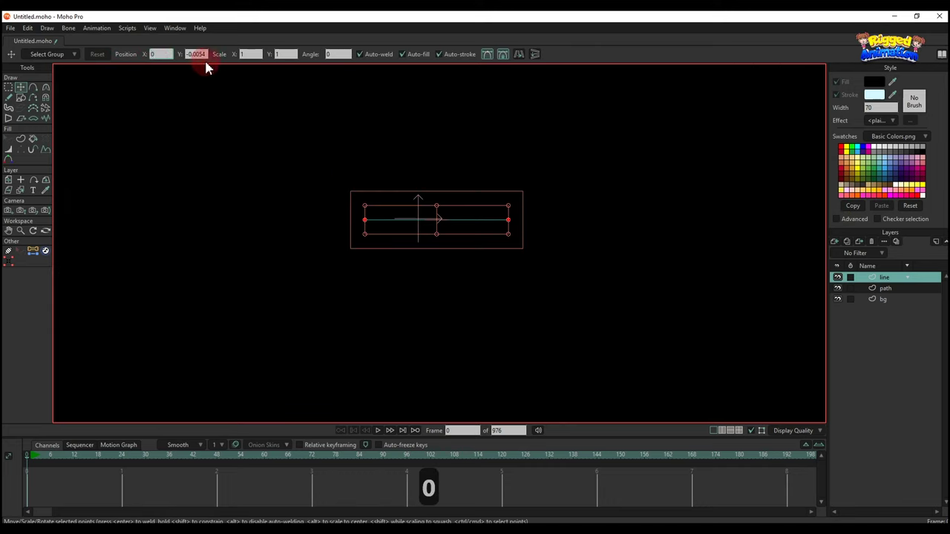
click(196, 55)
text(0)
key(Return)
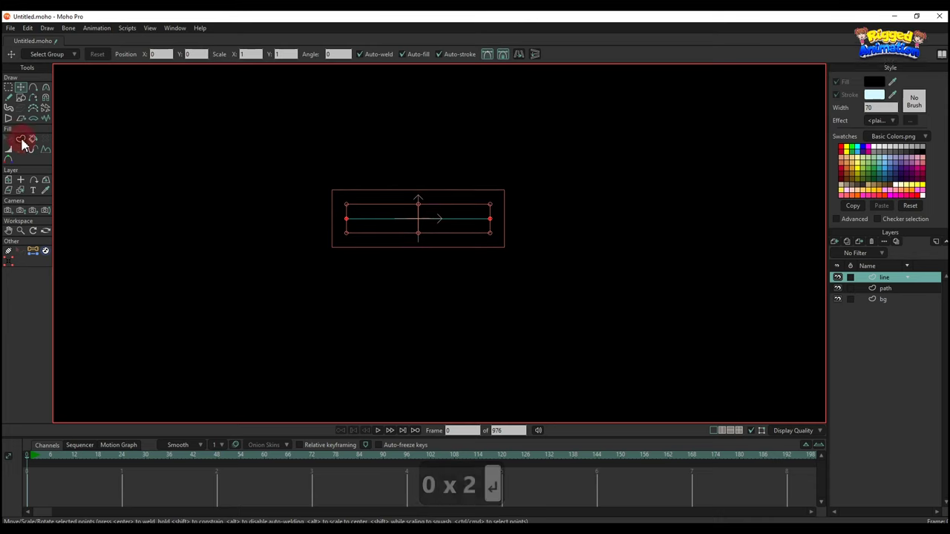
Create a stroke-only shape from the short line.
click(21, 139)
click(110, 54)
click(437, 218)
key(q)
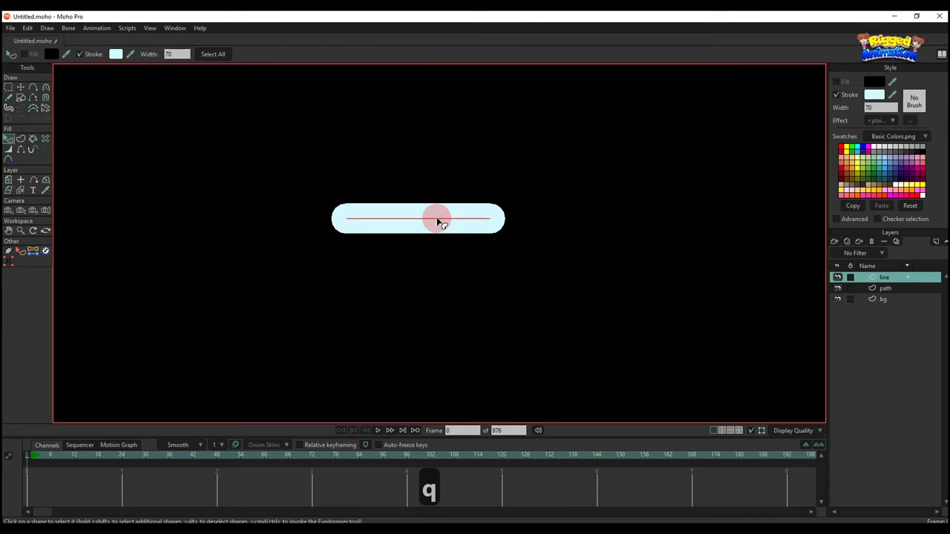
Apply the dotted brush Brush511_0_360_50.png to the short line's stroke.
click(437, 218)
click(873, 101)
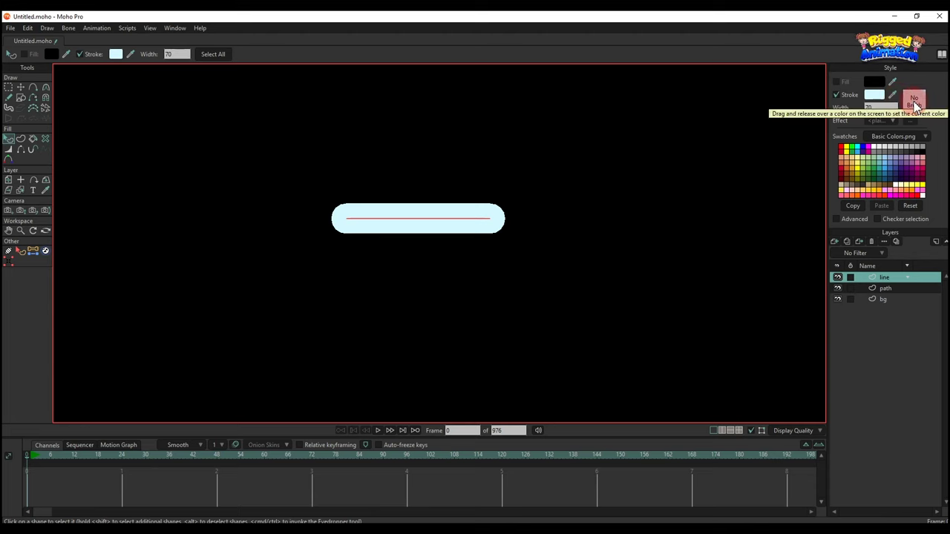
click(913, 102)
click(695, 135)
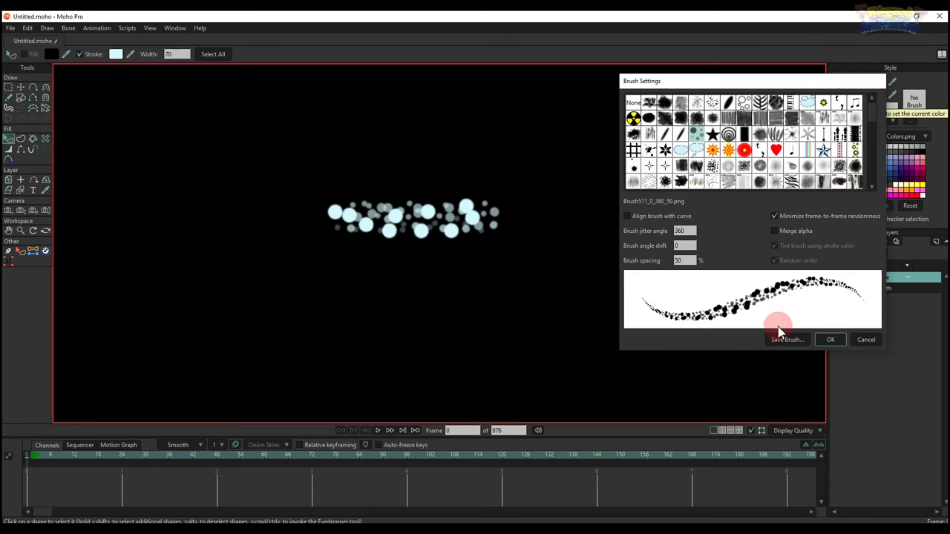
click(829, 340)
Change the short line's stroke colour to orange FFB400.
click(874, 108)
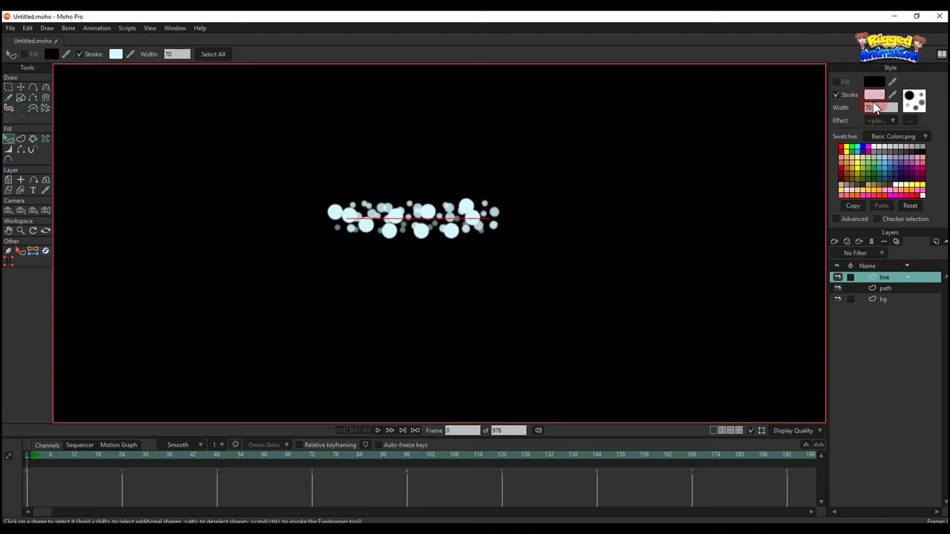
click(892, 99)
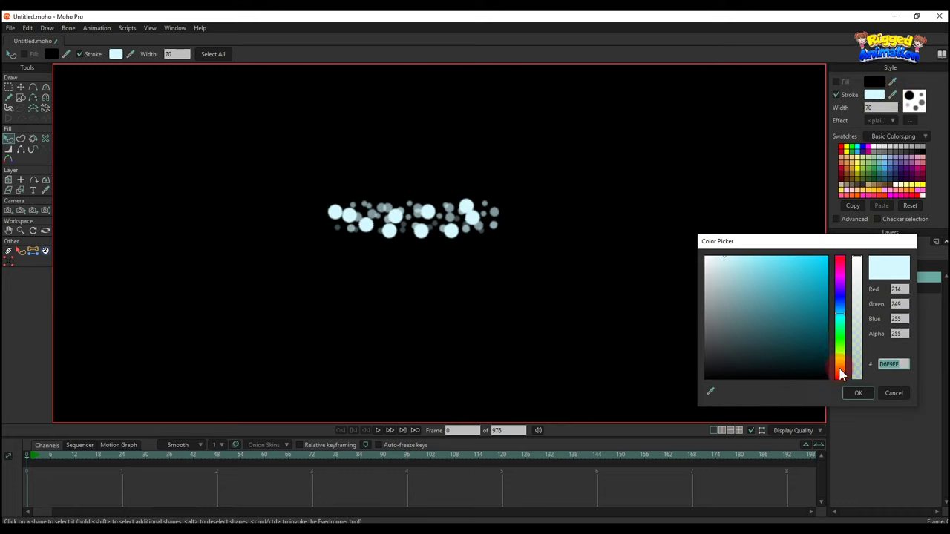
click(843, 368)
mouse_move(843, 365)
mouse_down()
mouse_move(845, 373)
mouse_move(843, 365)
mouse_up()
drag(817, 276, 824, 259)
click(824, 263)
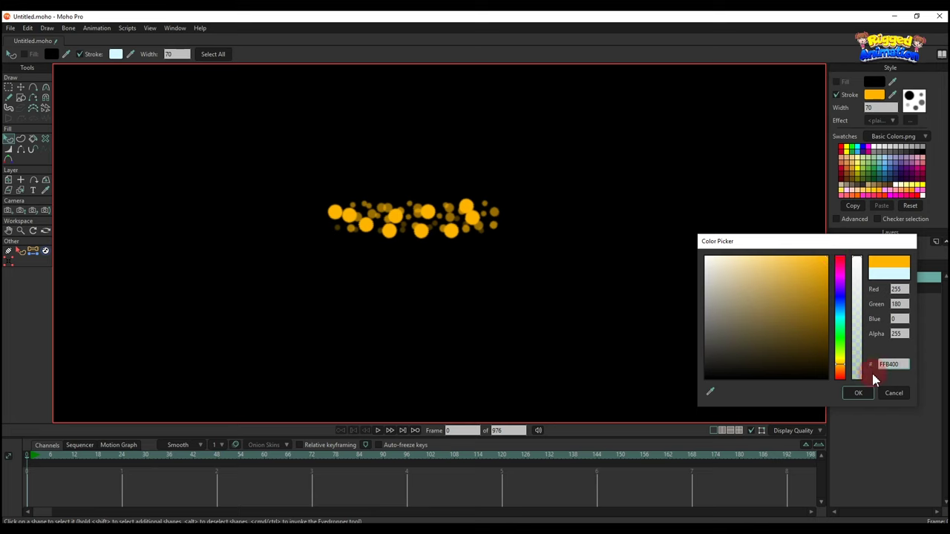
click(858, 393)
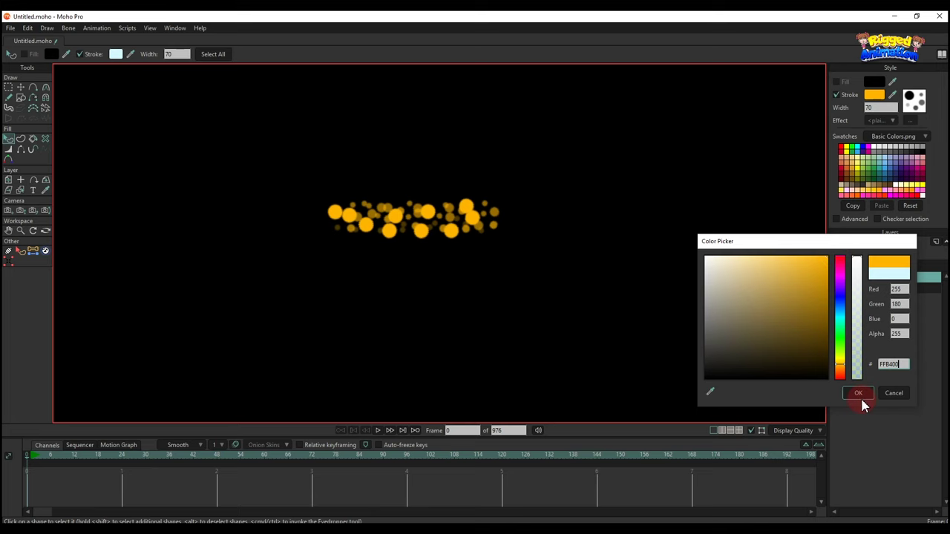
Taper the dotted line with the Line Width tool, making its left point about 58% and its right point about 180%.
click(8, 149)
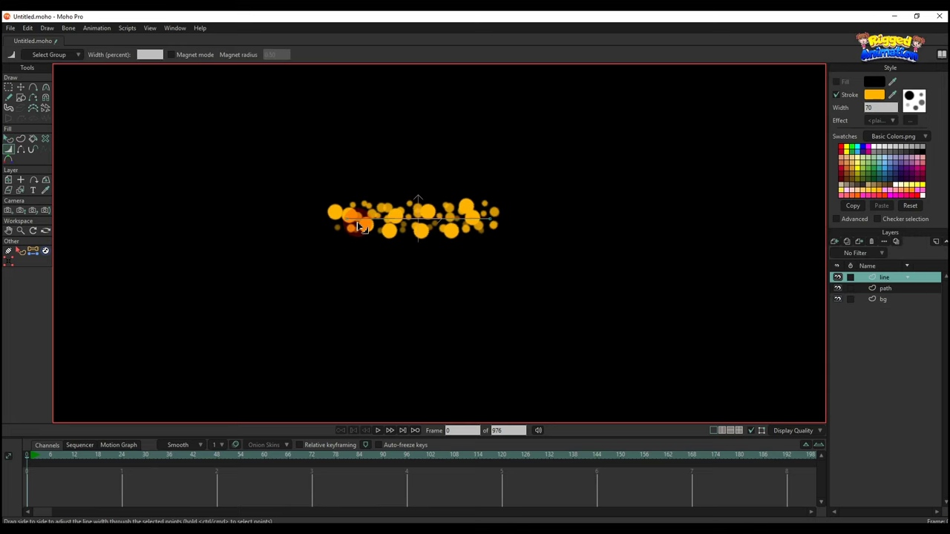
drag(361, 223, 346, 220)
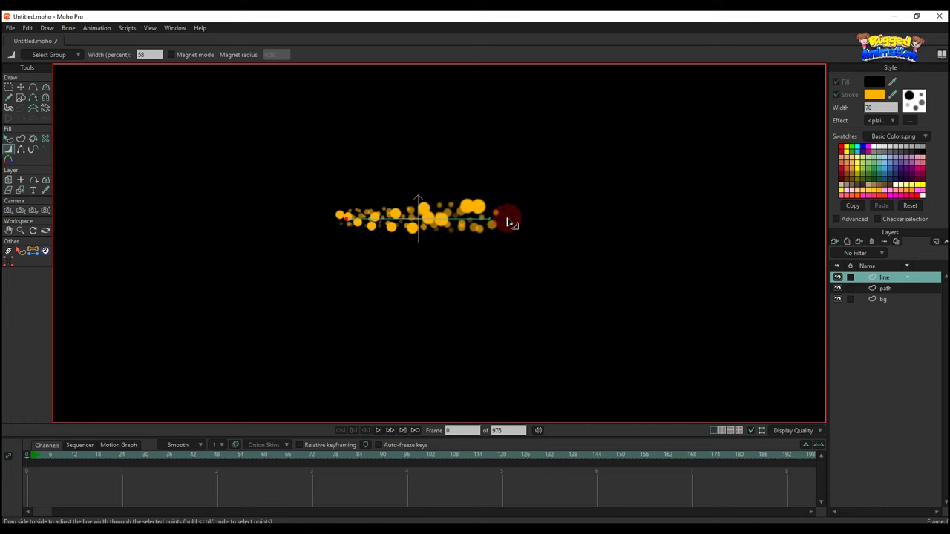
drag(494, 220, 520, 231)
scroll(490, 246, down, 3)
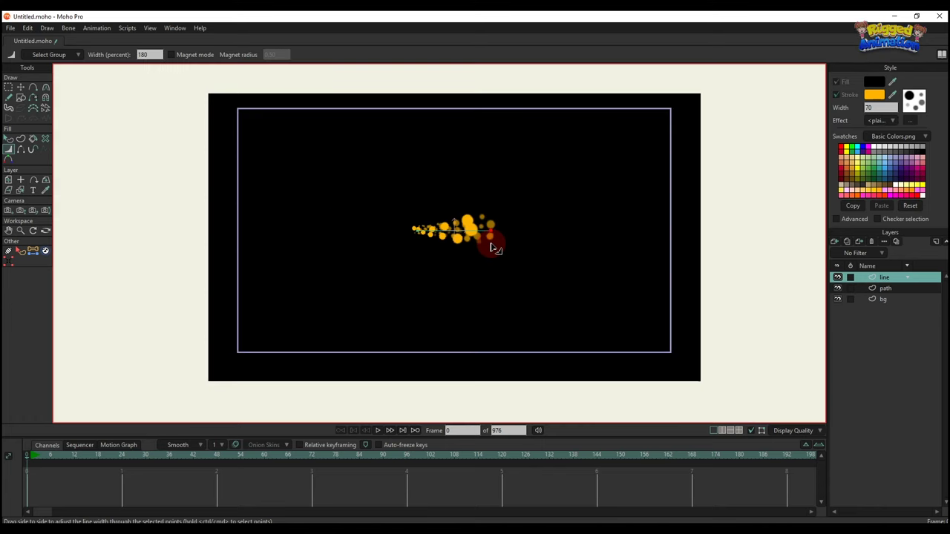
key(q)
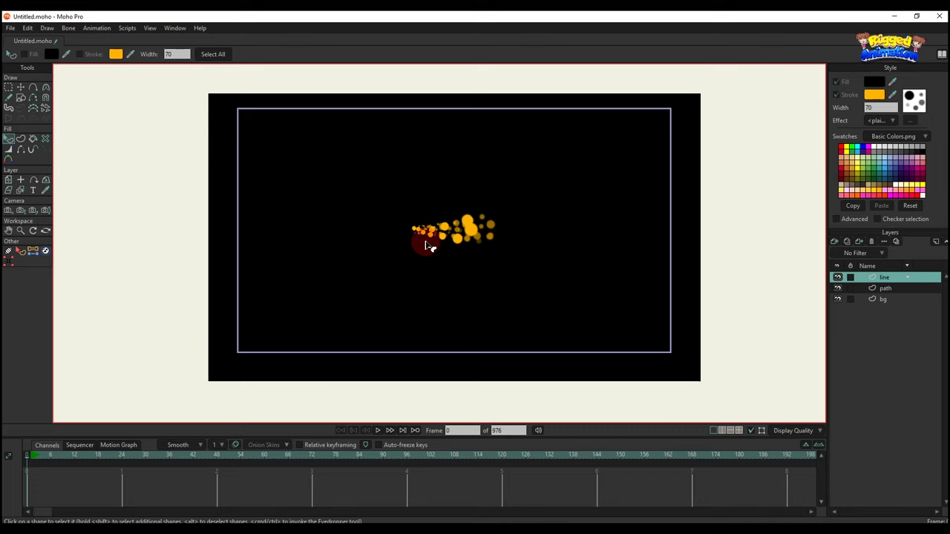
Add four points along the dotted line's curve, spread across its middle and thicker half.
key(r)
scroll(445, 245, up, 5)
key(a)
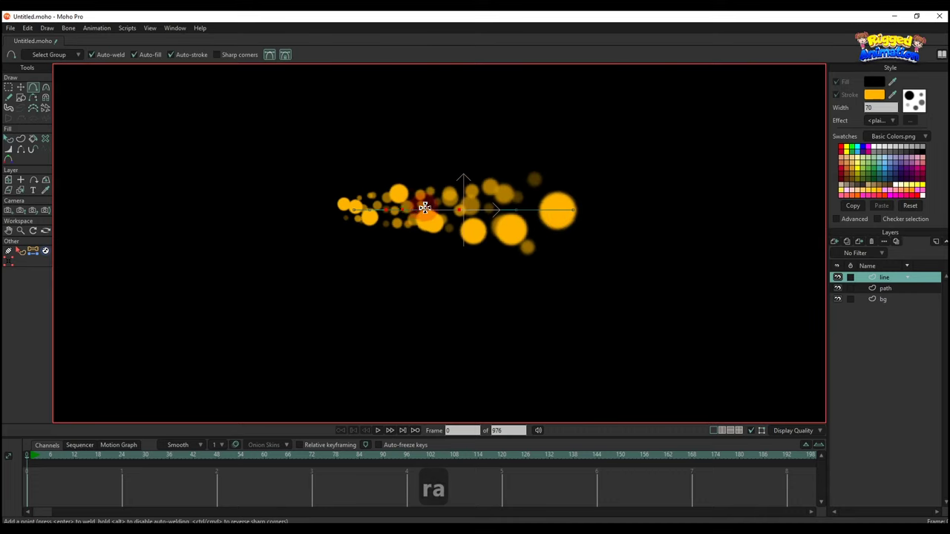
click(443, 210)
click(475, 211)
click(508, 211)
click(533, 211)
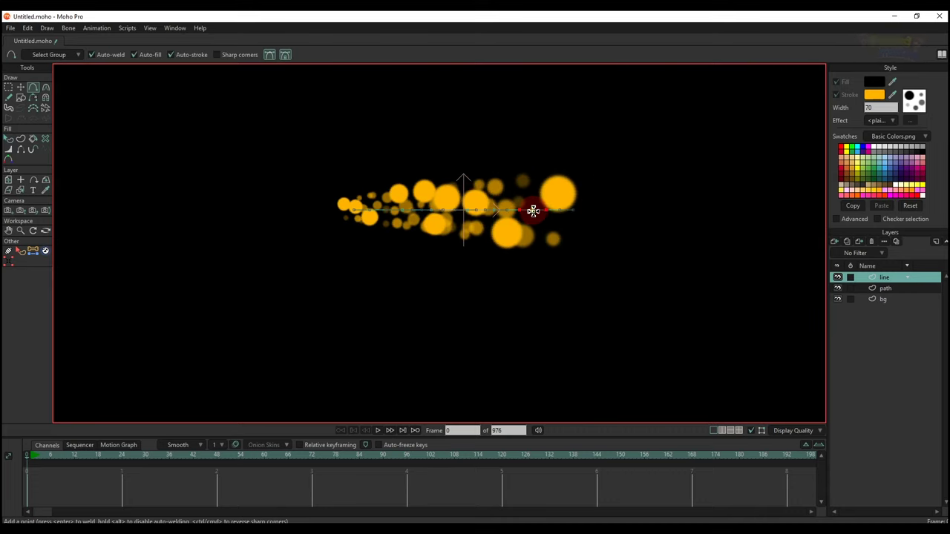
key(q)
scroll(512, 234, down, 5)
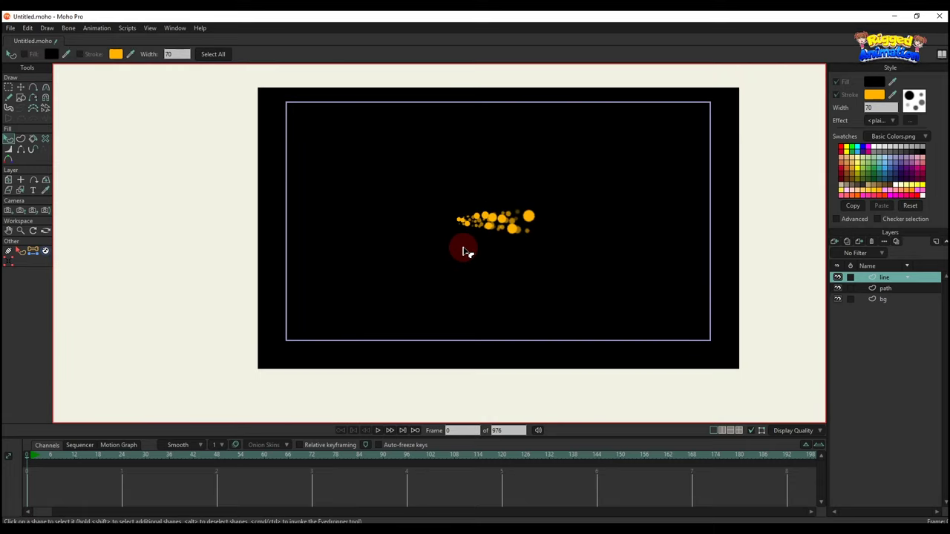
Make the line layer follow the spiral with Follow Path, starting at its outer end and reaching the inner end at frame 72.
key(r)
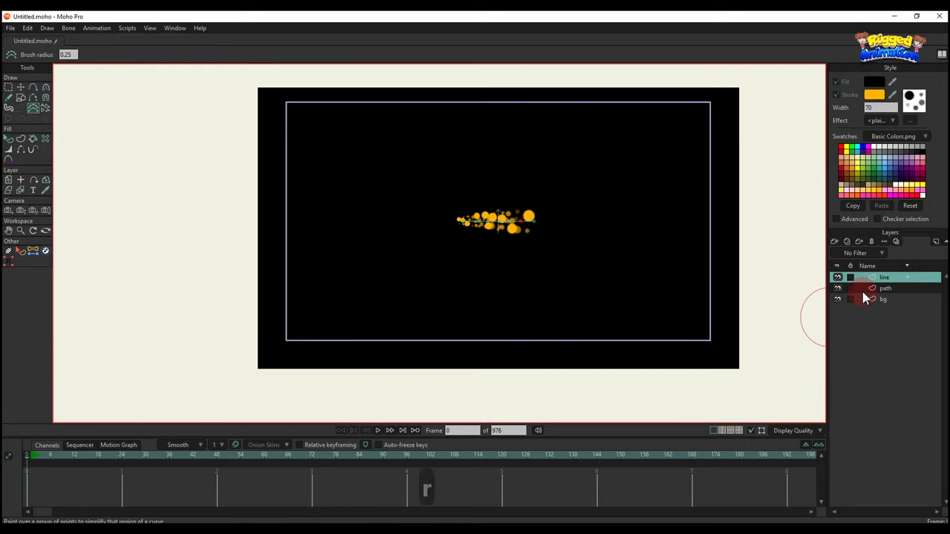
click(34, 181)
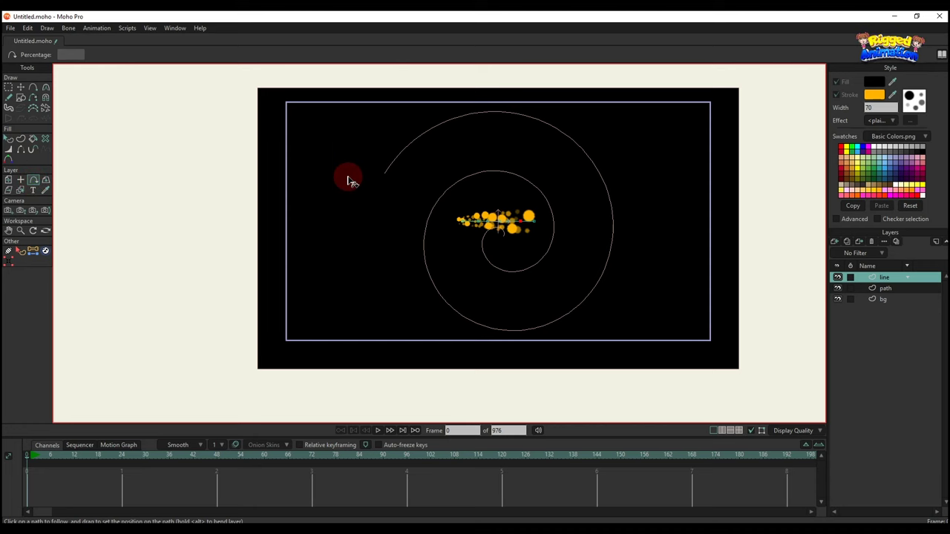
click(385, 178)
click(285, 459)
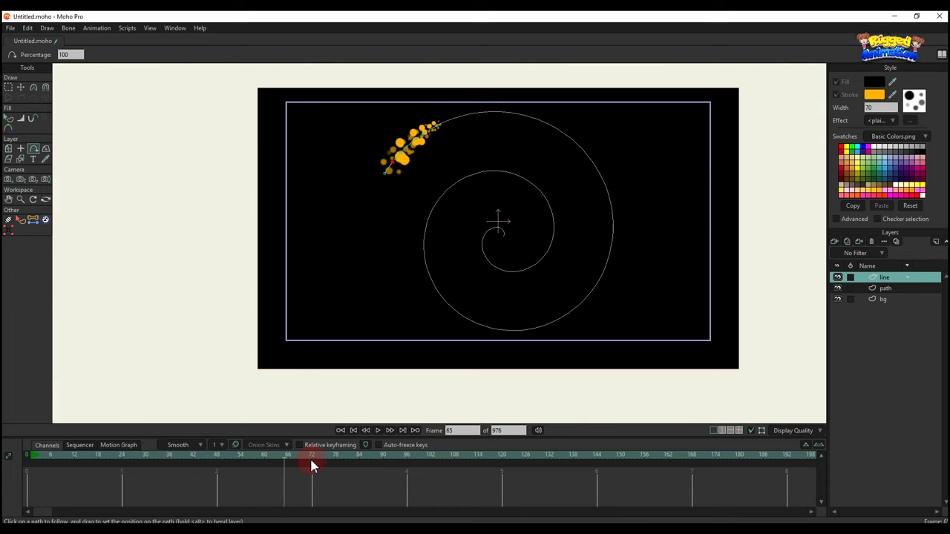
click(504, 238)
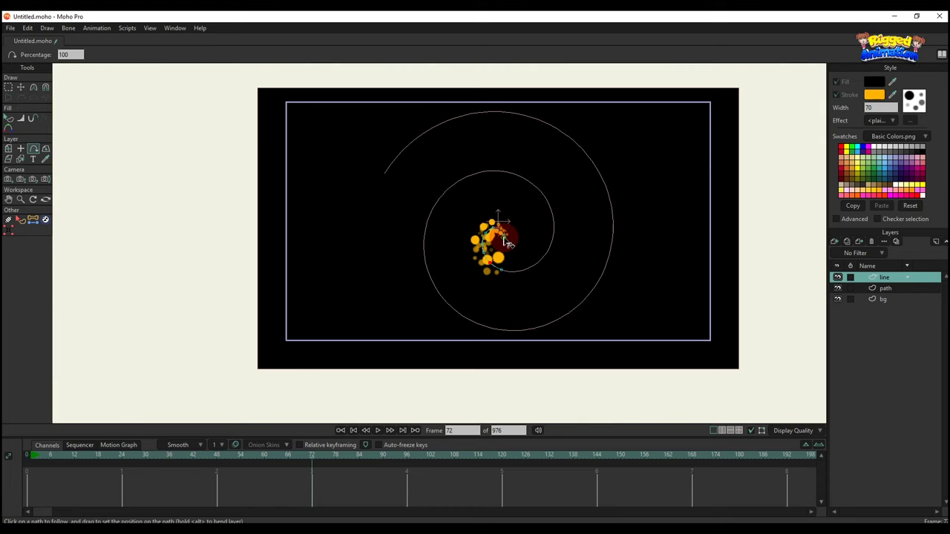
drag(82, 464, 14, 472)
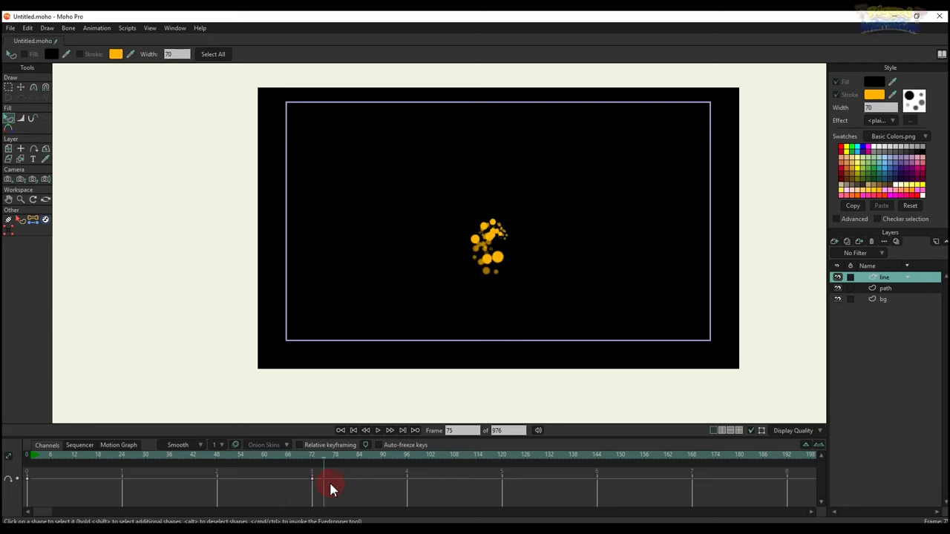
Set the line's path-following keyframes to Linear interpolation and copy the starting keyframe to frame 73.
right_click(22, 484)
click(68, 380)
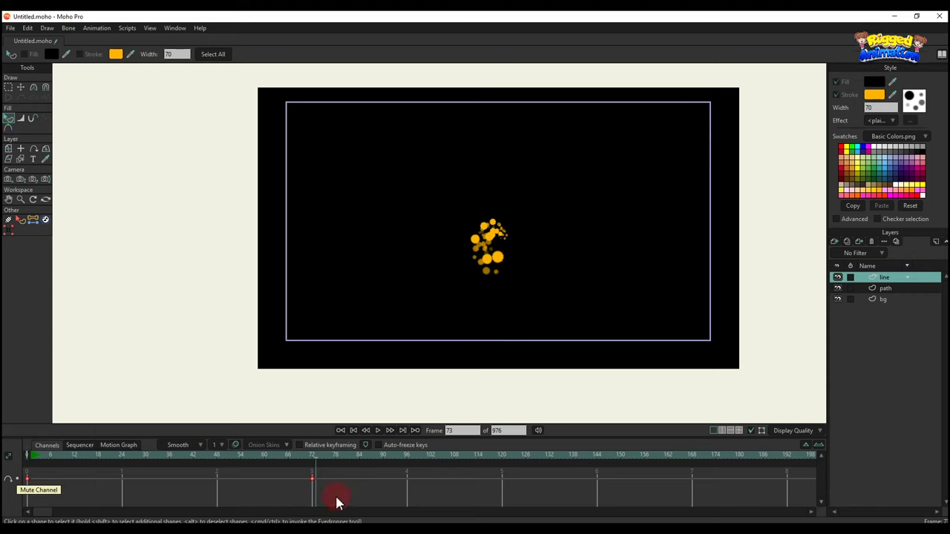
key(ctrl+c)
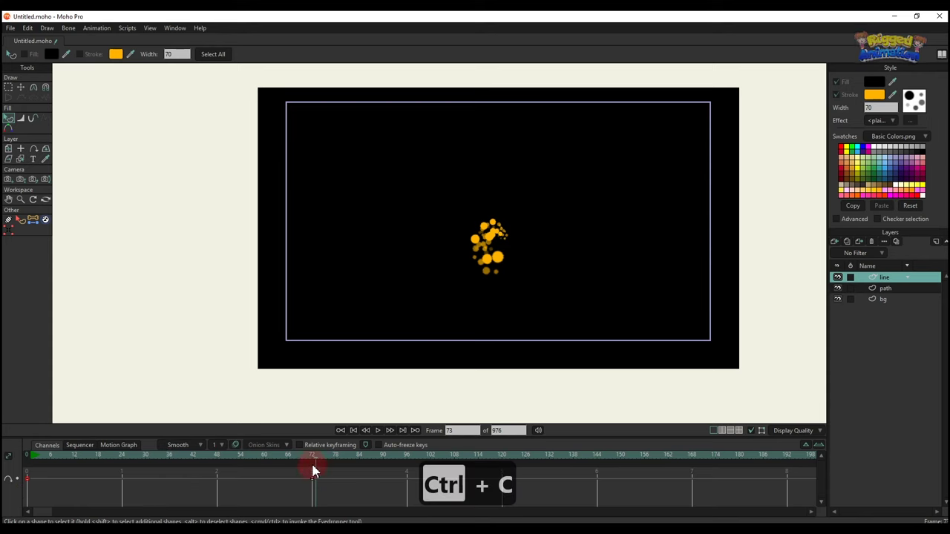
key(ctrl+v)
Set the path-following keyframe at frame 73 to Cycle interpolation.
right_click(318, 480)
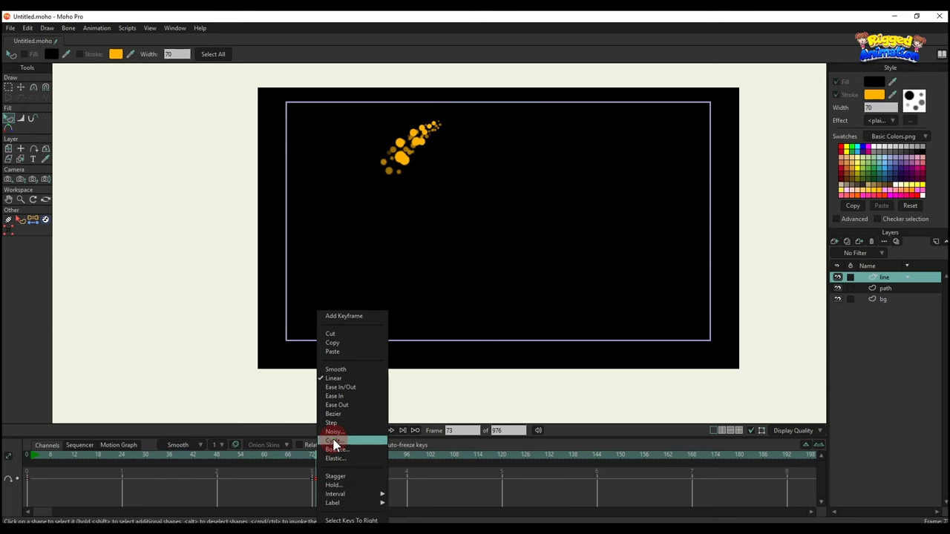
click(334, 441)
click(553, 50)
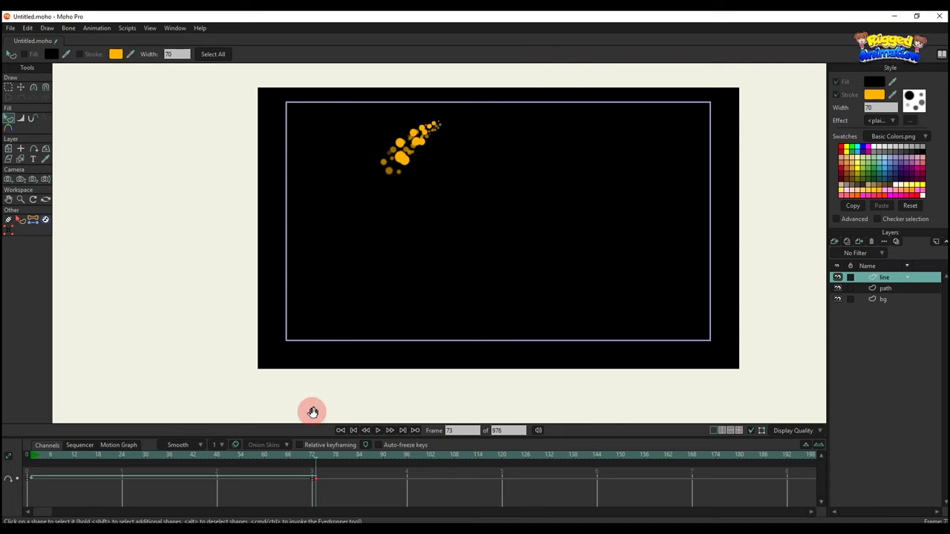
Play back the looping path animation and return to frame 0.
key(space)
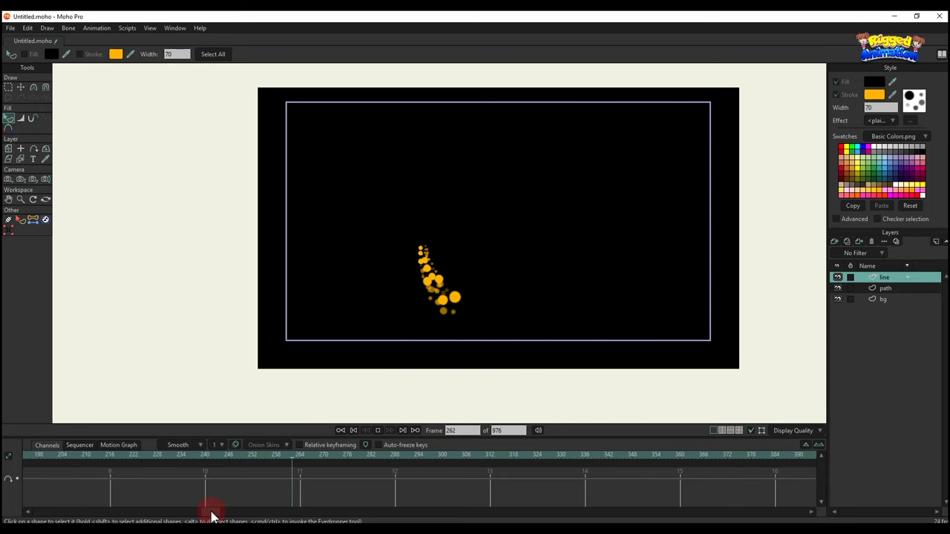
key(space)
drag(212, 513, 43, 512)
drag(32, 458, 3, 454)
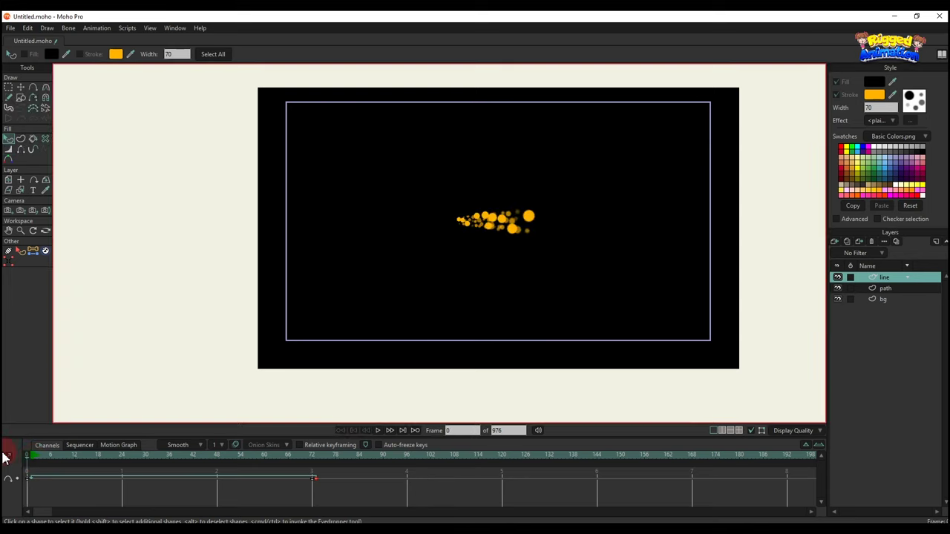
Select all points of the dotted line and flip them horizontally.
key(t)
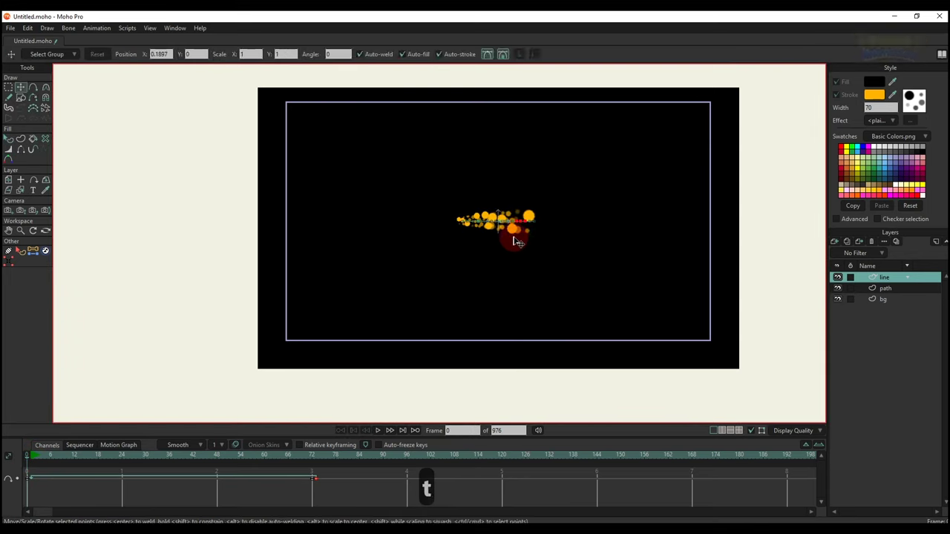
key(g)
click(530, 211)
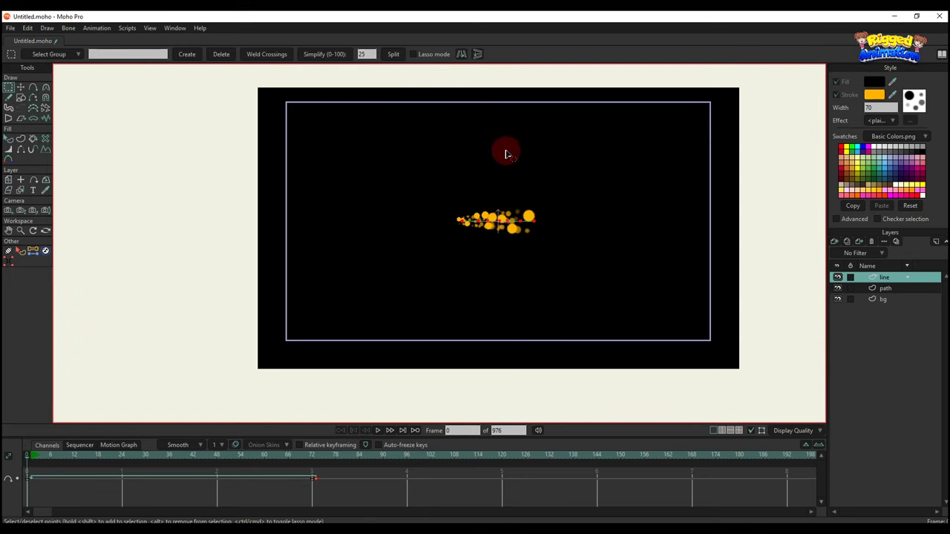
Play back the animation with the flipped line and return to frame 0.
key(space)
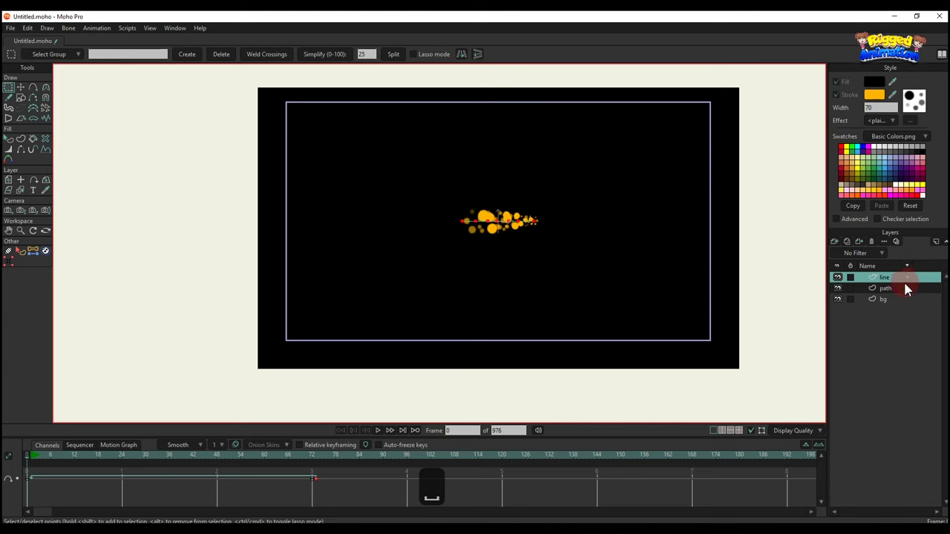
key(q)
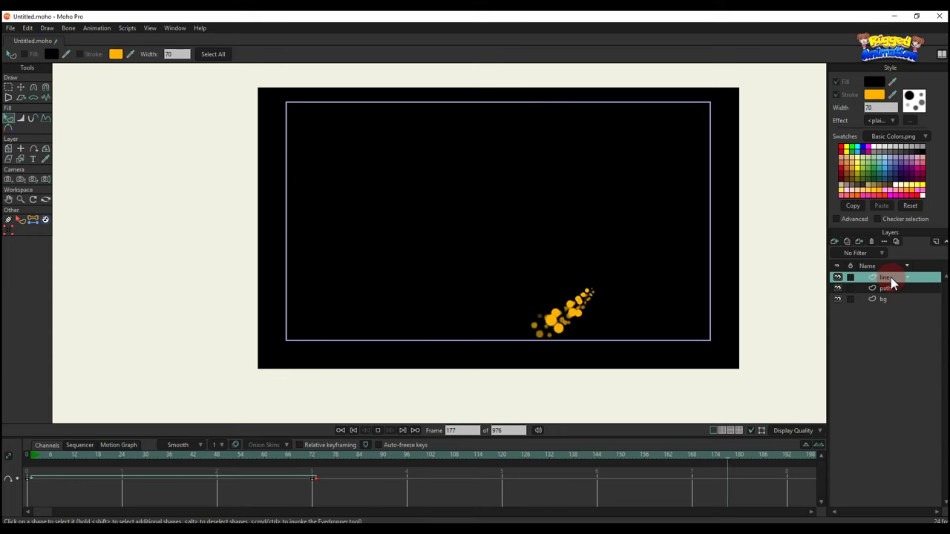
key(space)
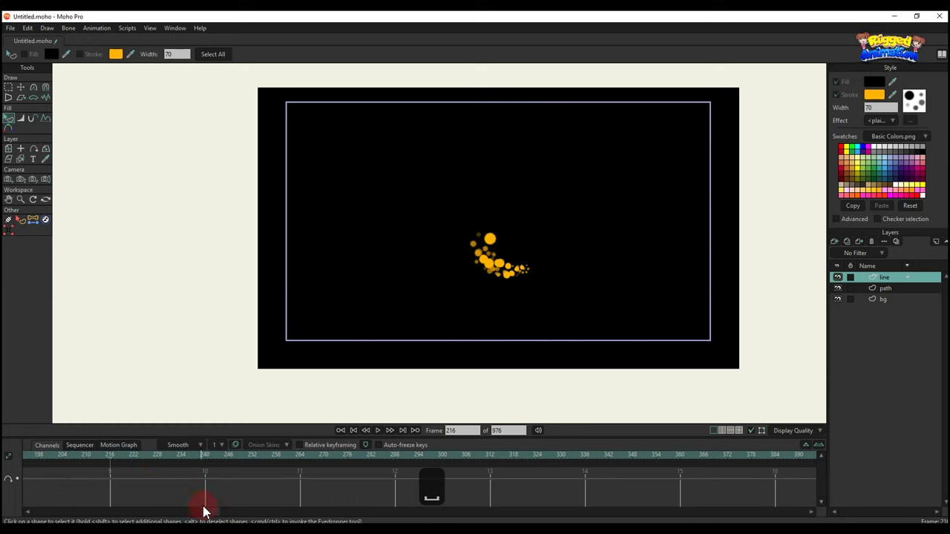
drag(205, 511, 6, 483)
click(35, 455)
Flip the dotted line's points horizontally back and play the animation to check its direction.
key(t)
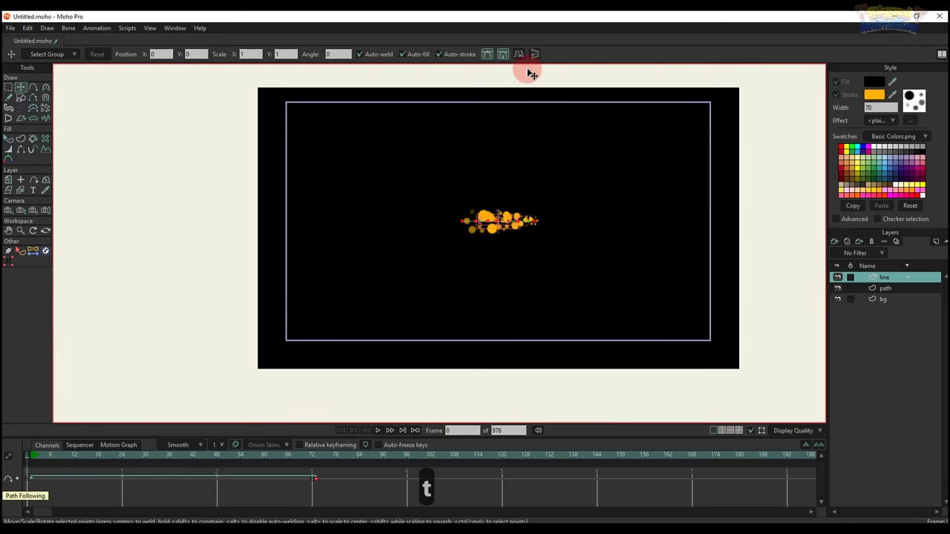
key(q)
key(space)
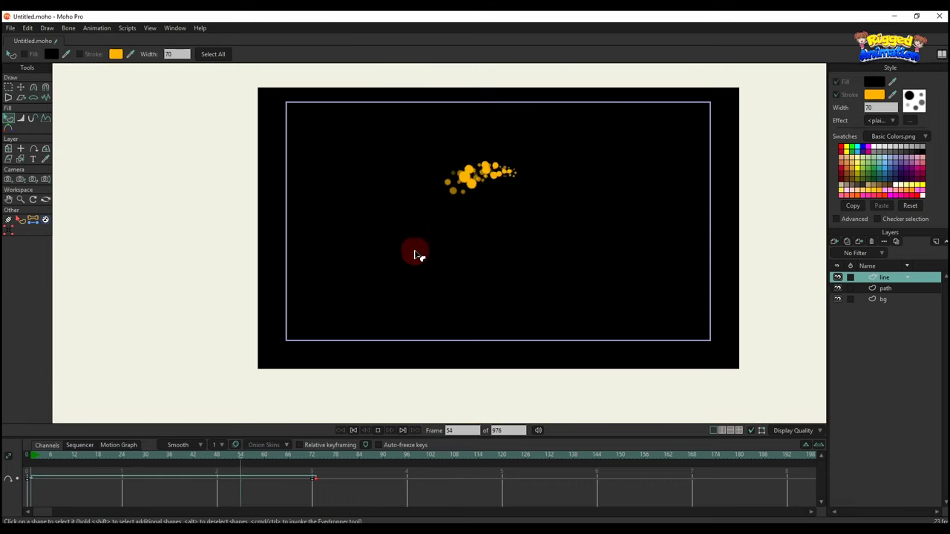
key(space)
On the path layer at frame 33, pull the spiral's right point out to about X 1.75, Y 0.21 and its left point outward.
click(153, 459)
click(882, 288)
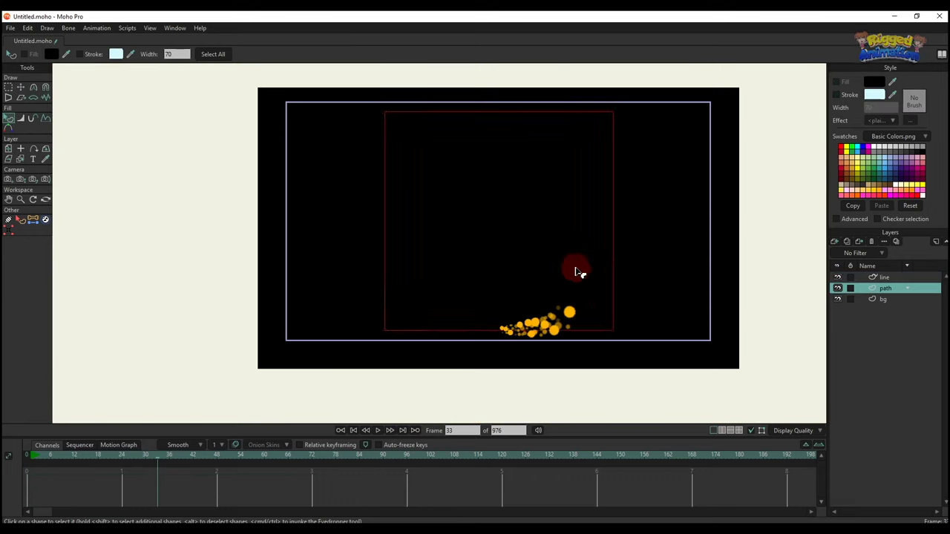
key(t)
click(697, 205)
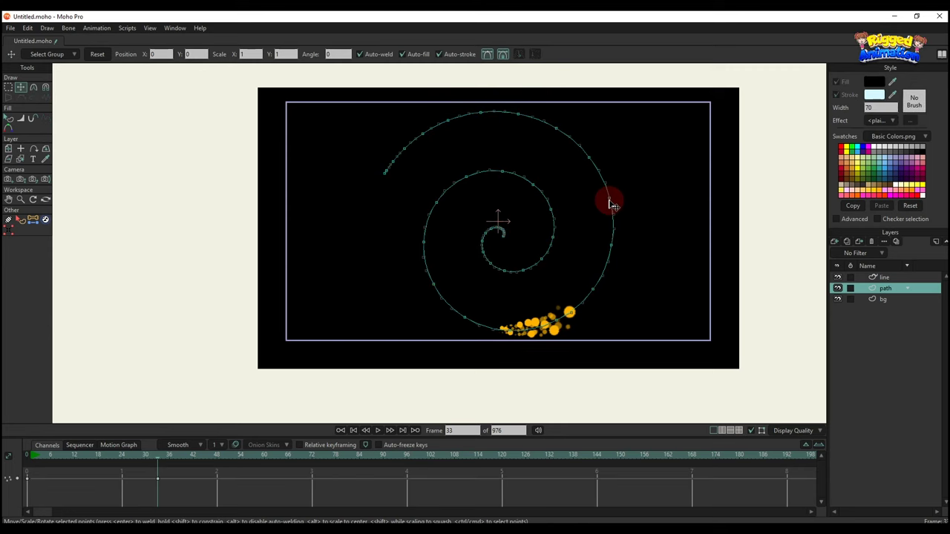
drag(612, 205, 706, 197)
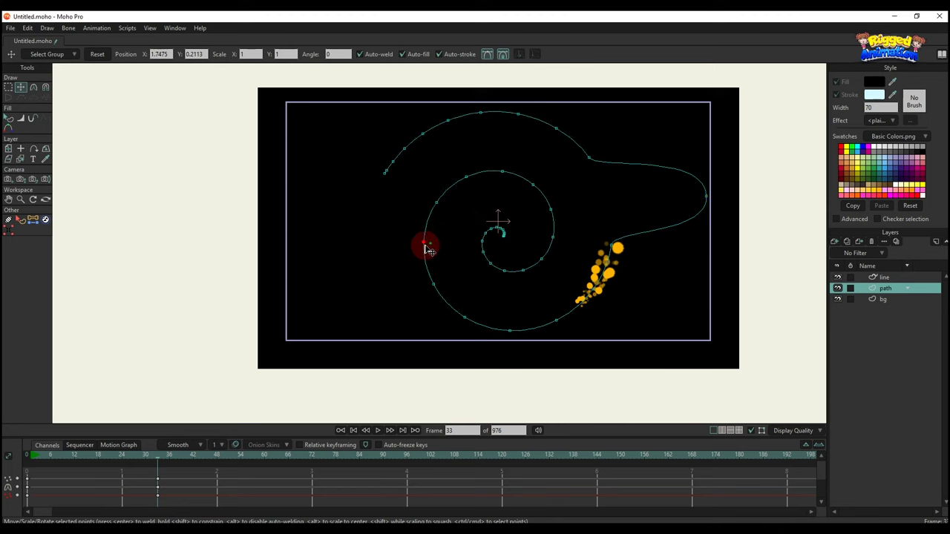
drag(428, 250, 329, 265)
Pull the spiral's bottom point out below the canvas and its top point up to about X -0.14, Y 1.60.
drag(505, 334, 513, 424)
drag(489, 117, 483, 44)
scroll(501, 152, down, 2)
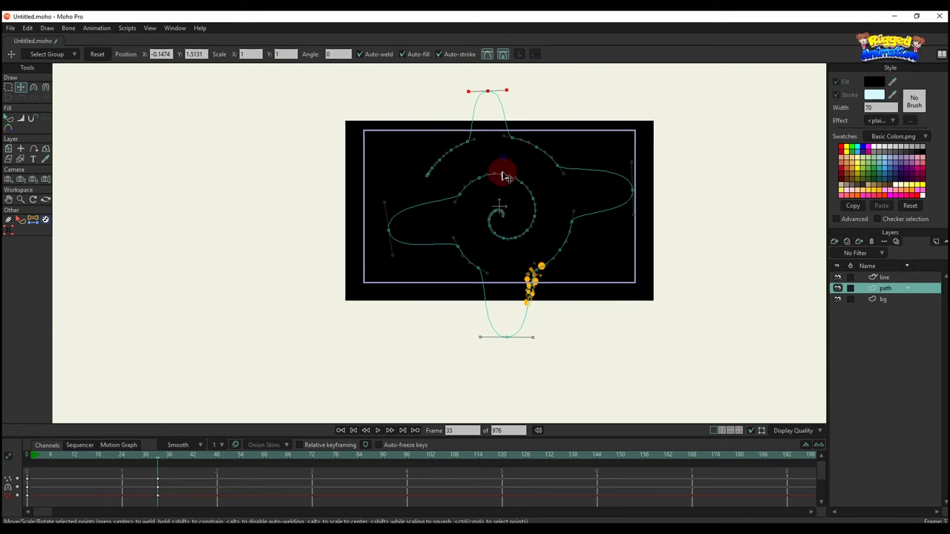
scroll(501, 127, up, 2)
drag(483, 97, 482, 83)
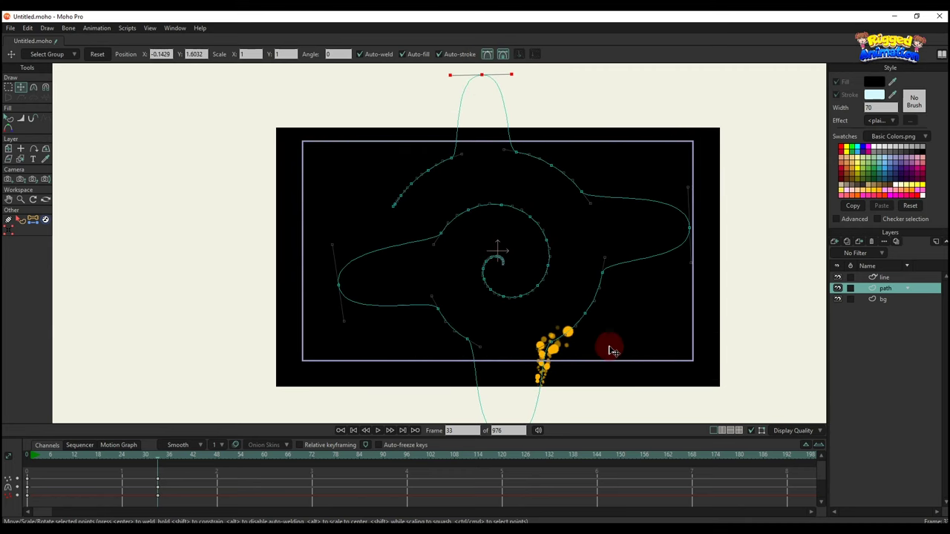
Copy the path layer's frame 0 keyframes and paste them at frame 72.
scroll(665, 251, down, 1)
drag(626, 290, 626, 257)
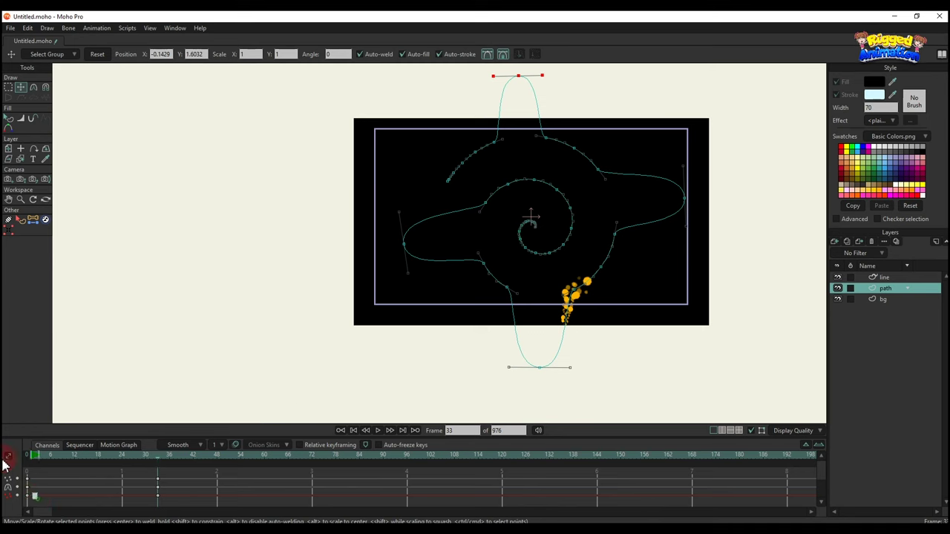
key(ctrl+c)
click(310, 456)
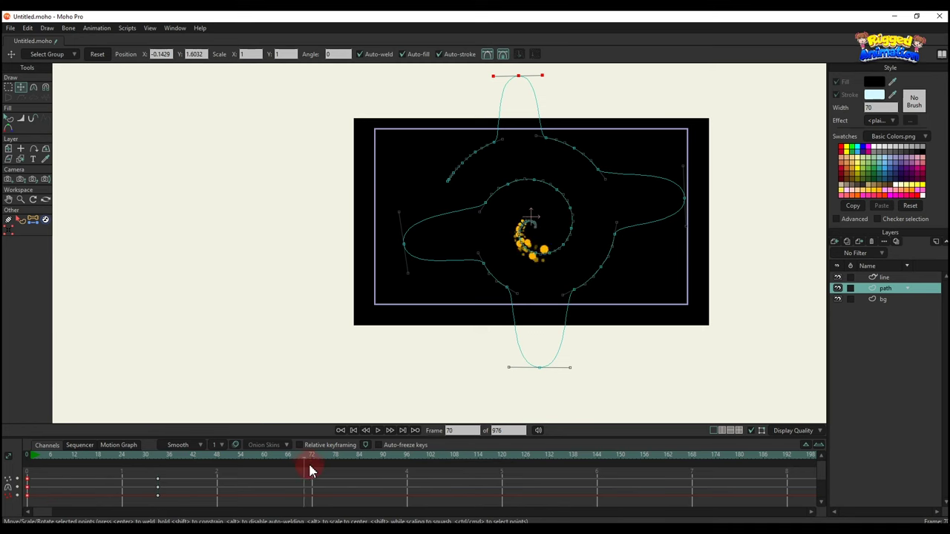
key(ctrl+v)
Set the path layer's frame 72 keyframes to Cycle interpolation with an absolute return to frame 1.
drag(322, 509, 302, 474)
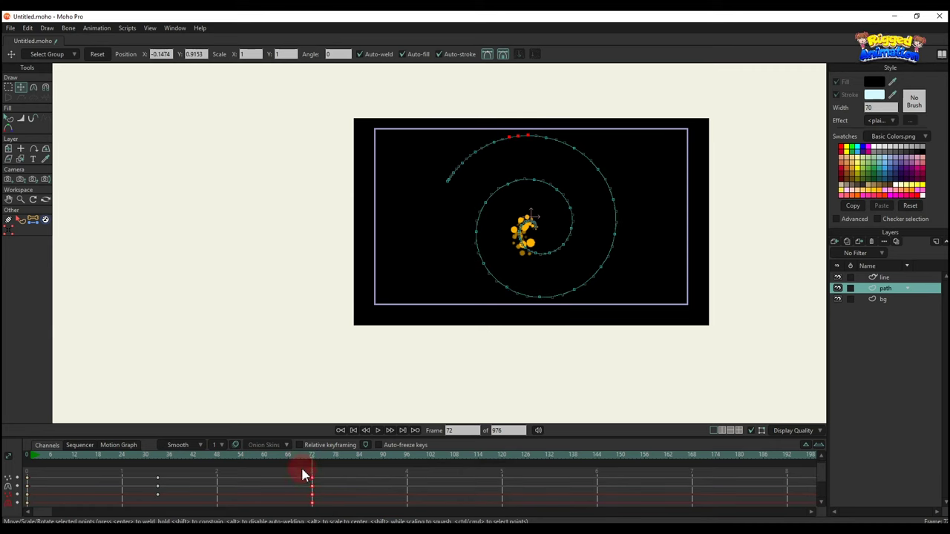
right_click(312, 492)
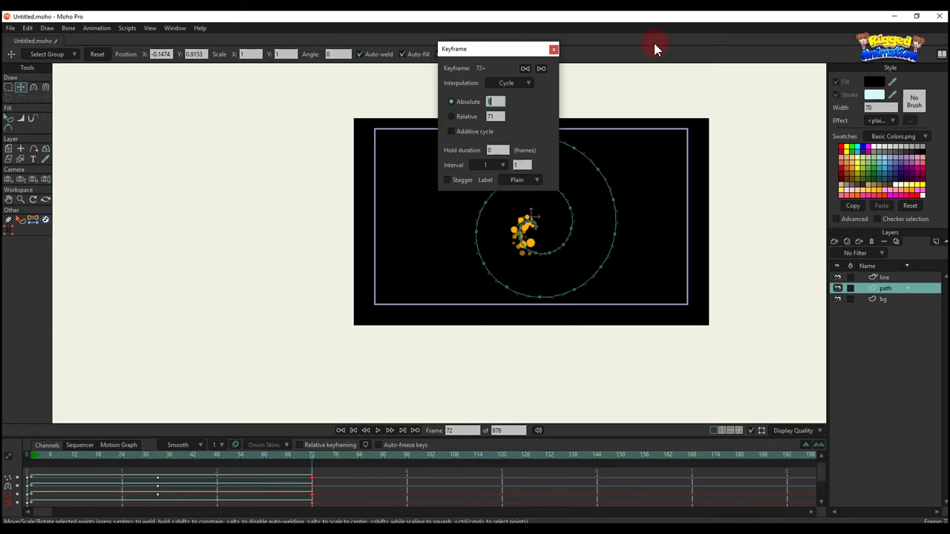
click(553, 49)
Hide the path's point display and play back the line following the deforming path.
key(2)
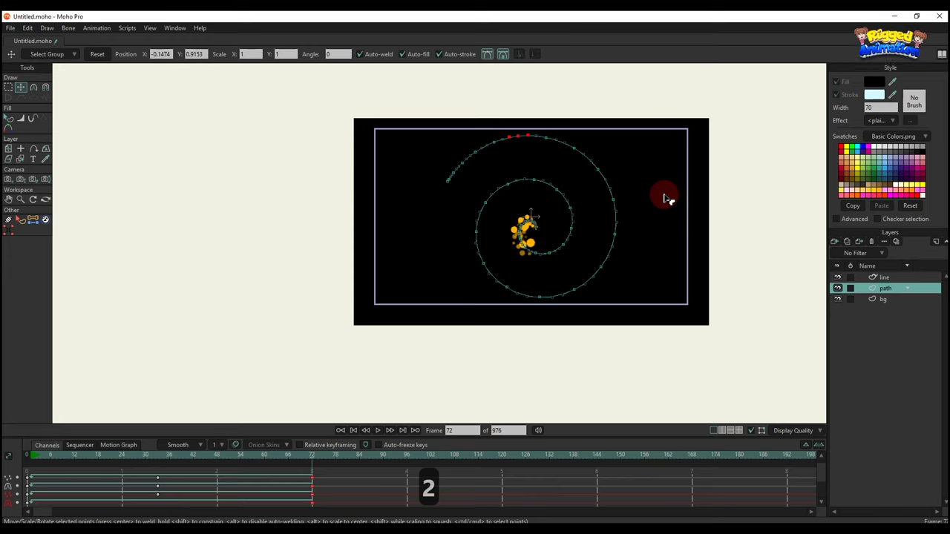
key(q)
key(space)
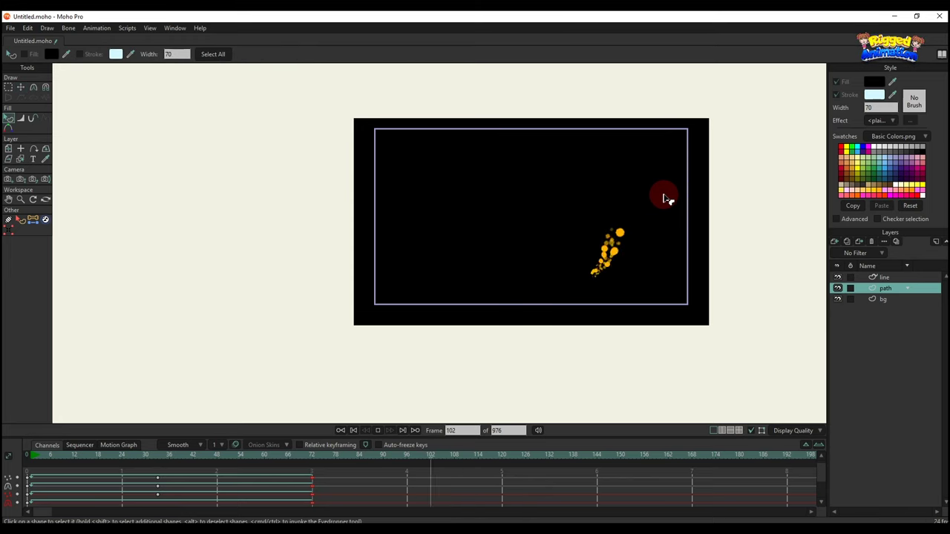